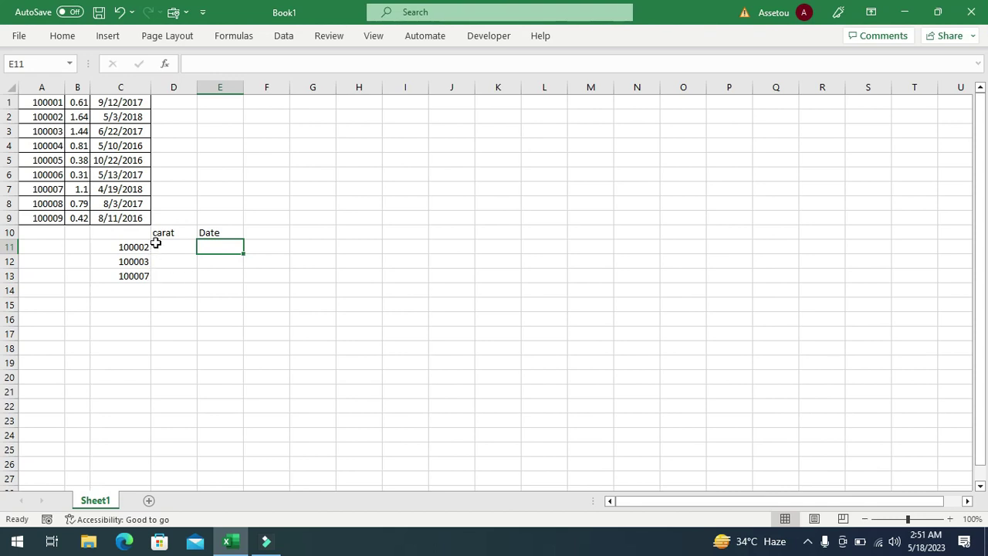
Start a VLOOKUP formula in D11 and open its Function Arguments form.
{"action": "left_click", "coordinate": [160, 245]}
{"action": "type", "text": "="}
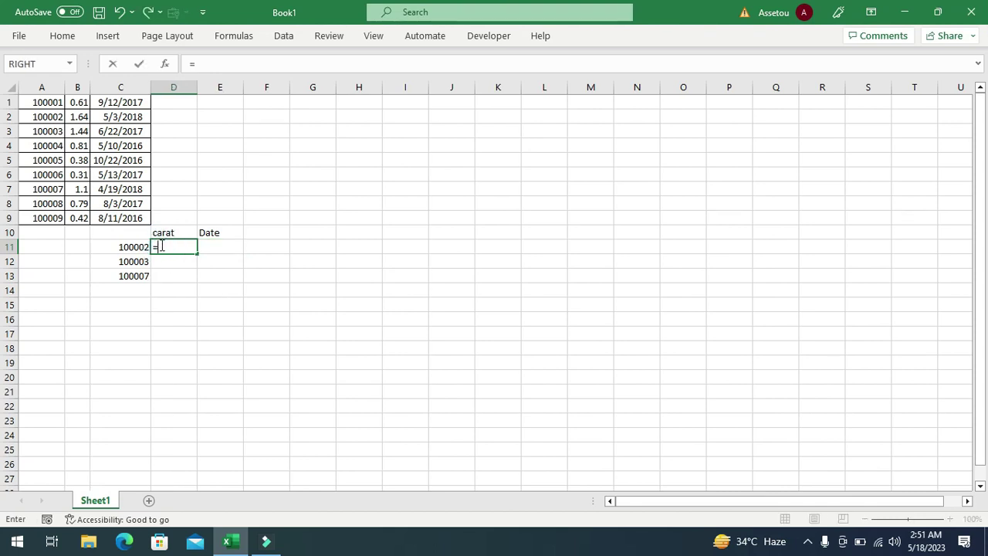
{"action": "type", "text": "vl"}
{"action": "double_click", "coordinate": [193, 264]}
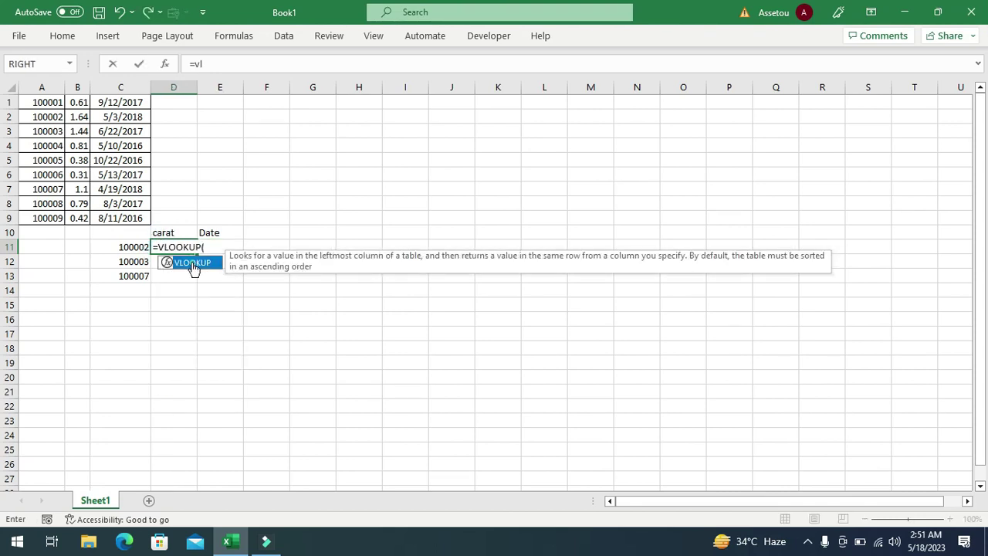
{"action": "left_click", "coordinate": [169, 65]}
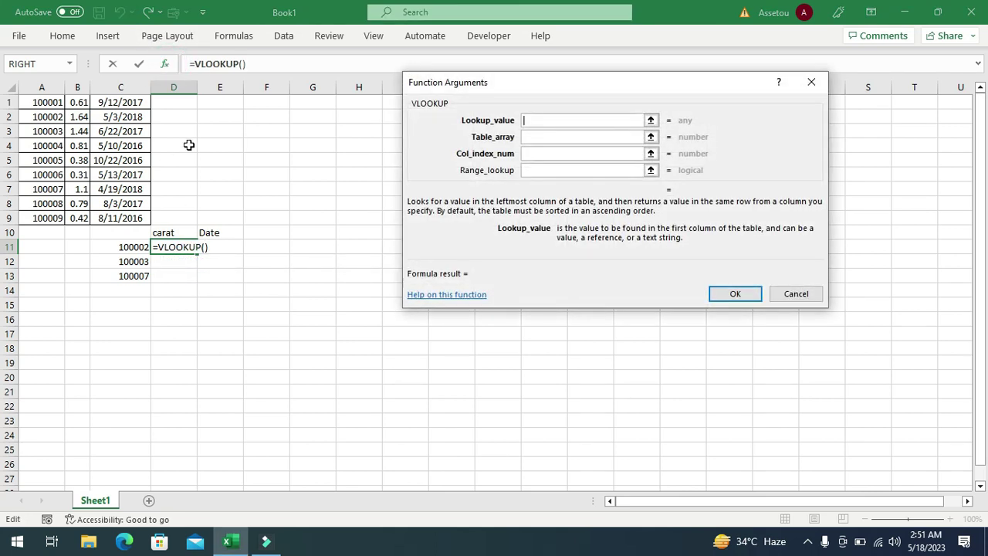
Set lookup value C11, table A1:C9, column 2 and FALSE so D11 returns 1.64.
{"action": "left_click", "coordinate": [125, 248]}
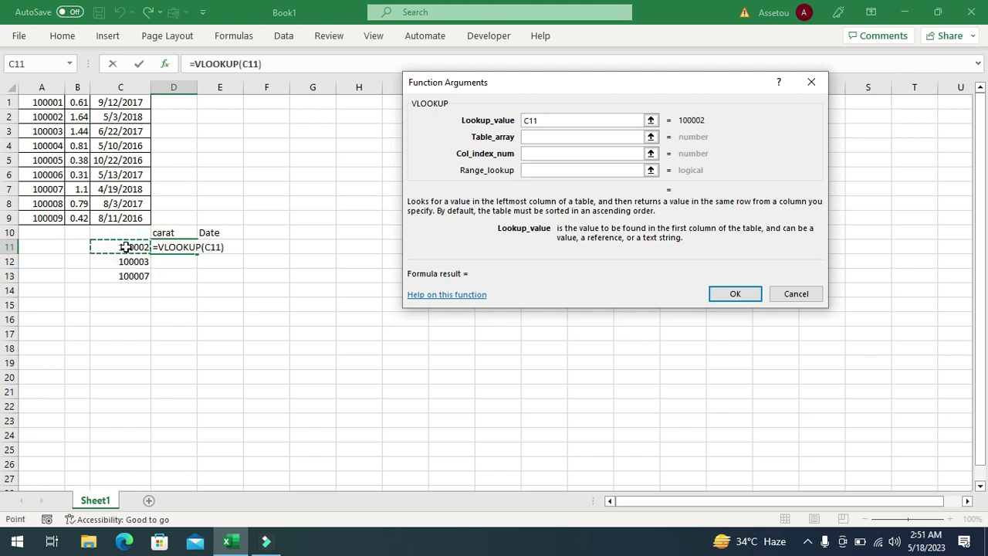
{"action": "key", "text": "Tab"}
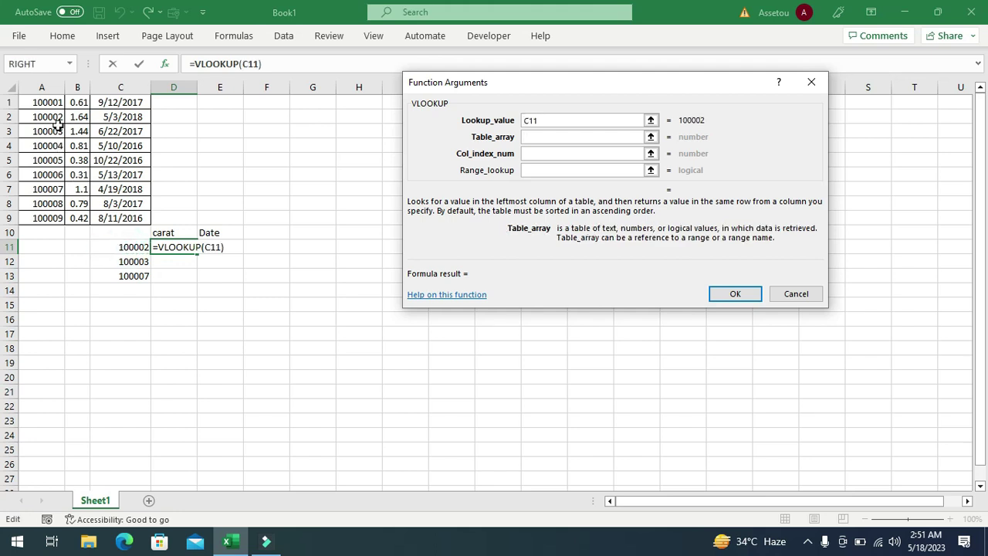
{"action": "left_click_drag", "start_coordinate": [41, 99], "coordinate": [102, 211]}
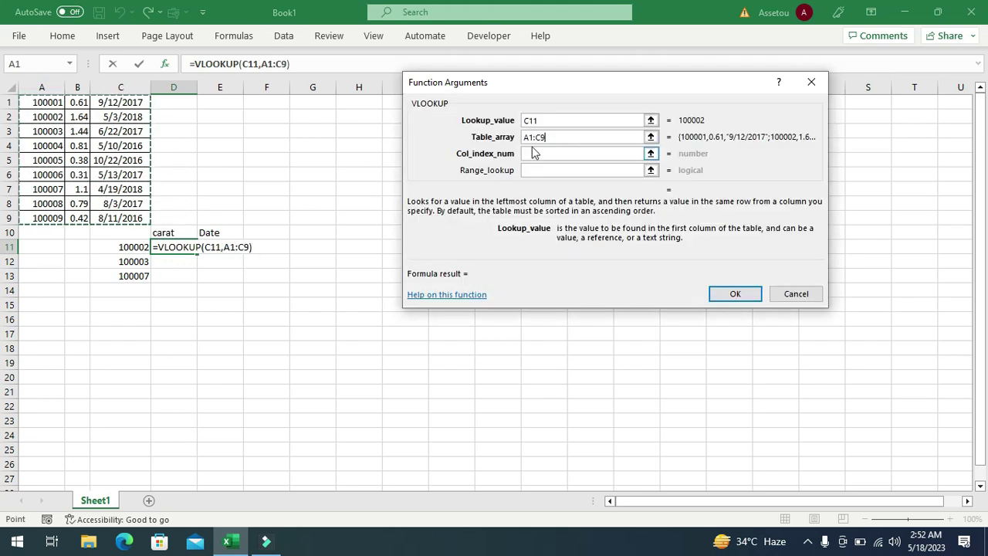
{"action": "left_click", "coordinate": [531, 155]}
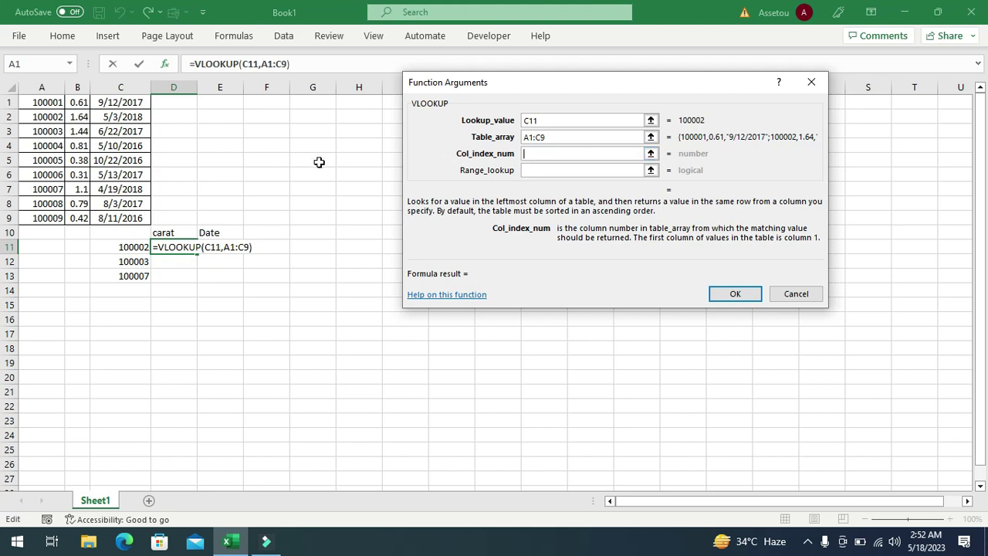
{"action": "type", "text": "2"}
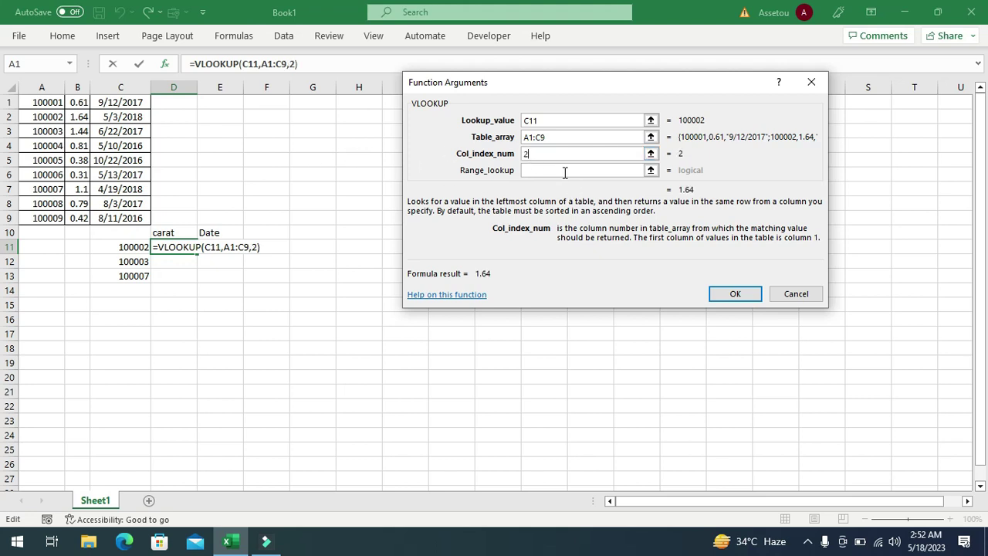
{"action": "left_click", "coordinate": [551, 170]}
{"action": "type", "text": "F"}
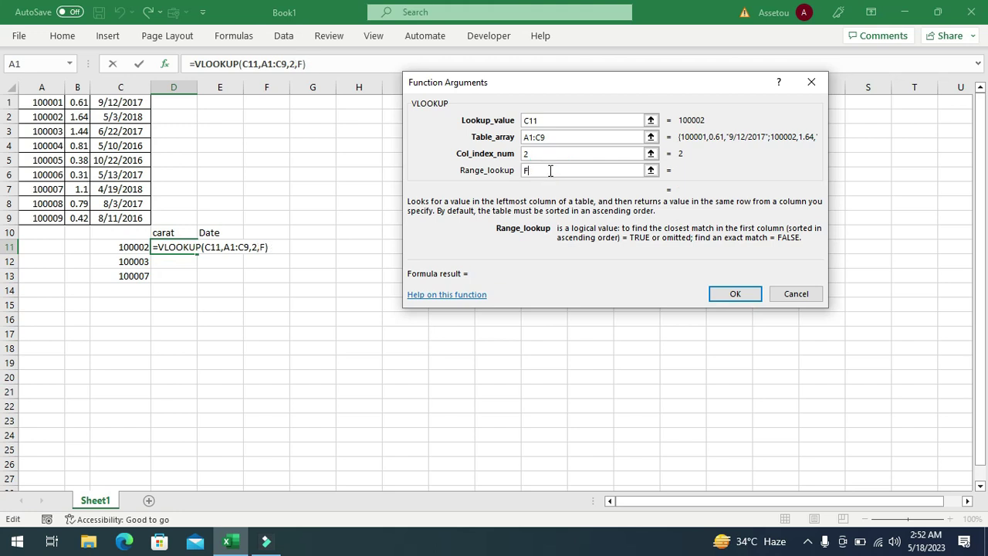
{"action": "type", "text": "ALSE"}
{"action": "left_click", "coordinate": [726, 293]}
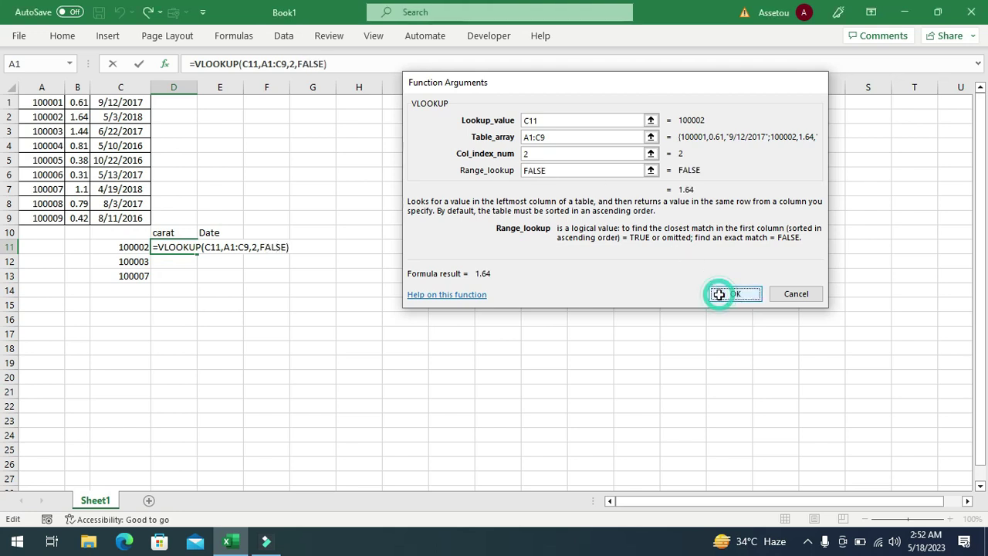
Cross-check ID 100002 and its carat 1.64 in the table, then return to D12.
{"action": "left_click", "coordinate": [168, 262]}
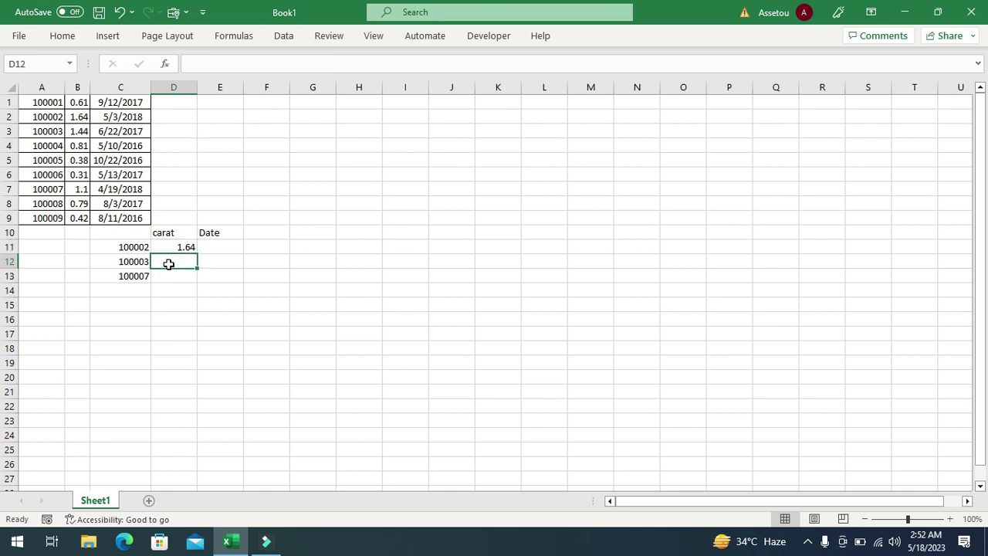
{"action": "type", "text": "="}
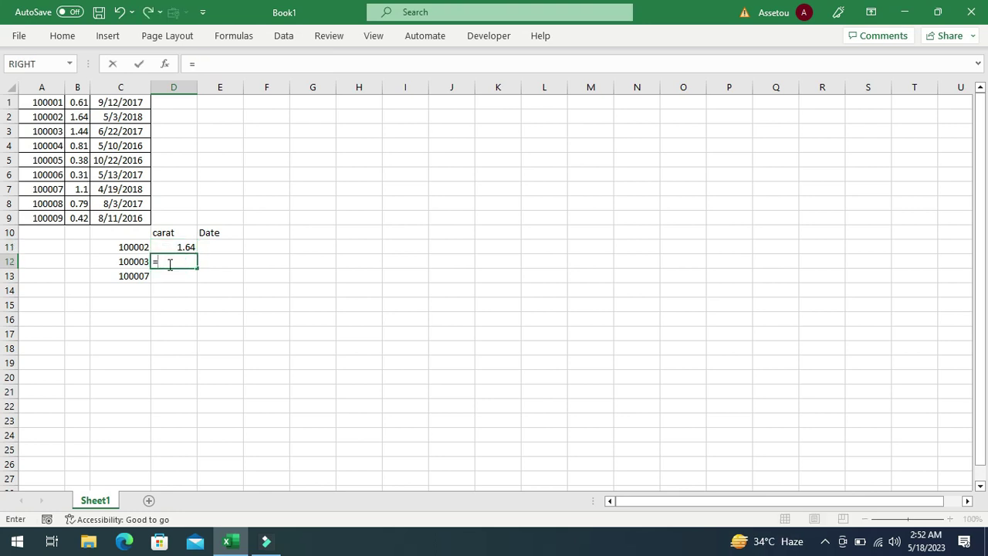
{"action": "key", "text": "BackSpace"}
{"action": "left_click", "coordinate": [130, 245]}
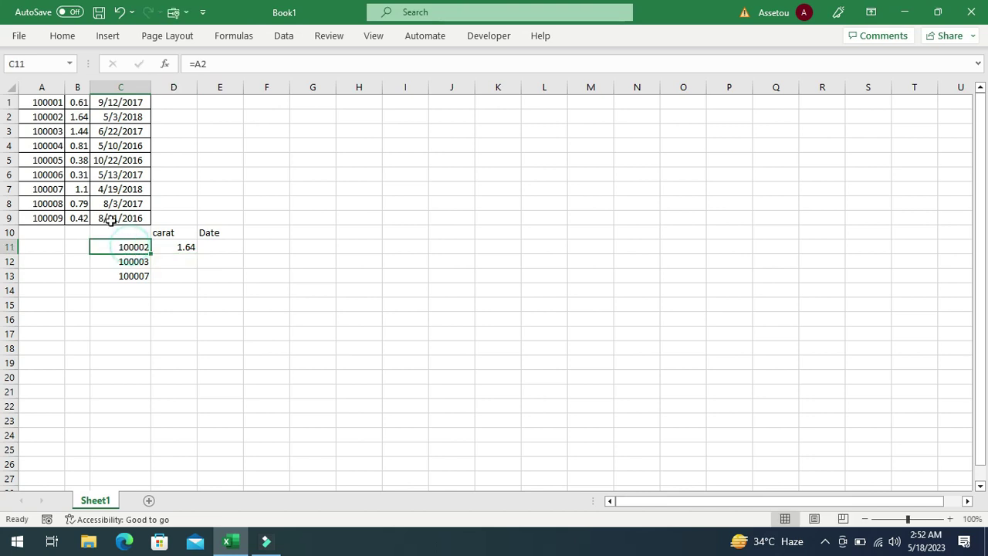
{"action": "left_click", "coordinate": [46, 116]}
{"action": "left_click", "coordinate": [85, 121]}
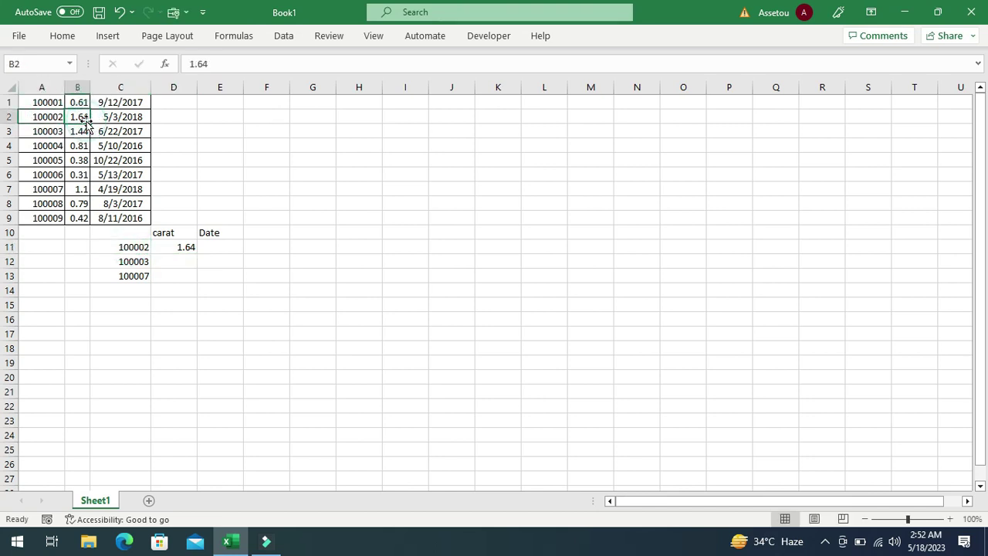
{"action": "left_click", "coordinate": [170, 261]}
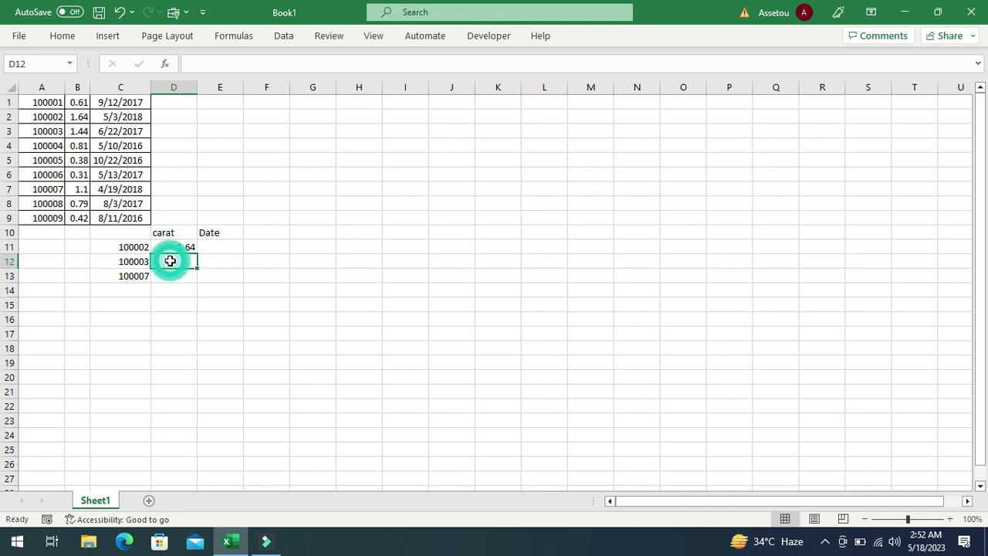
Enter =VLOOKUP(C12,A1:C9,2,FALSE) in D12 via the arguments form, returning 1.44.
{"action": "type", "text": "=VL"}
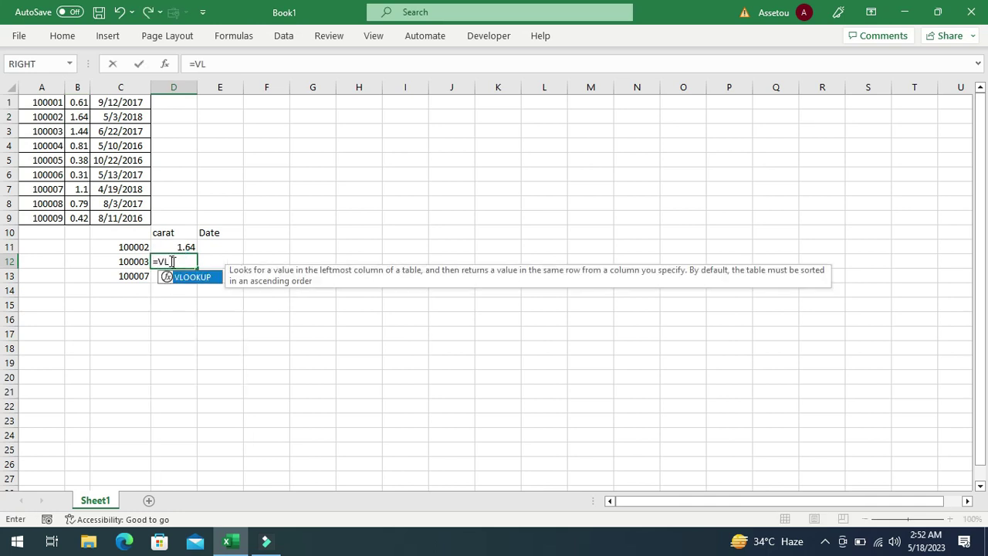
{"action": "double_click", "coordinate": [186, 278]}
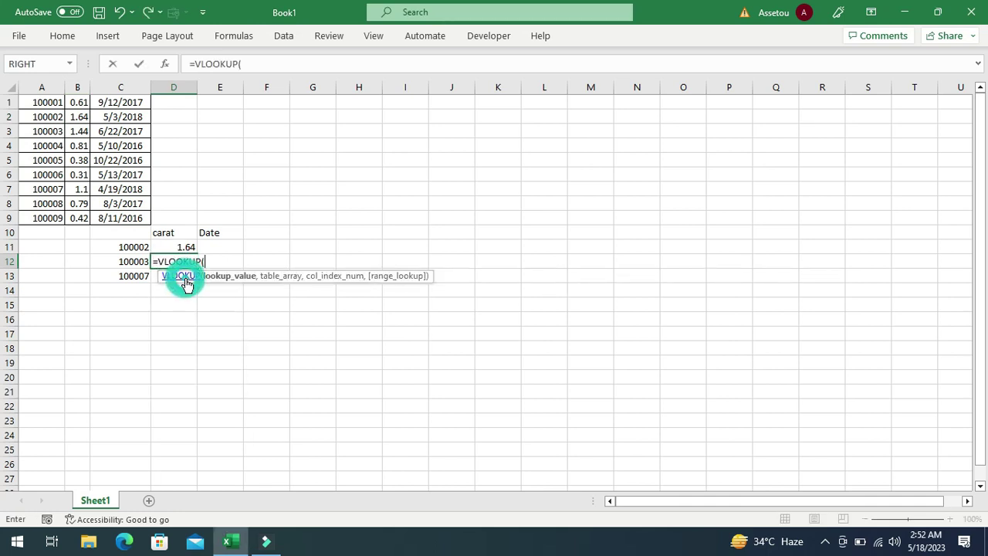
{"action": "left_click", "coordinate": [166, 64]}
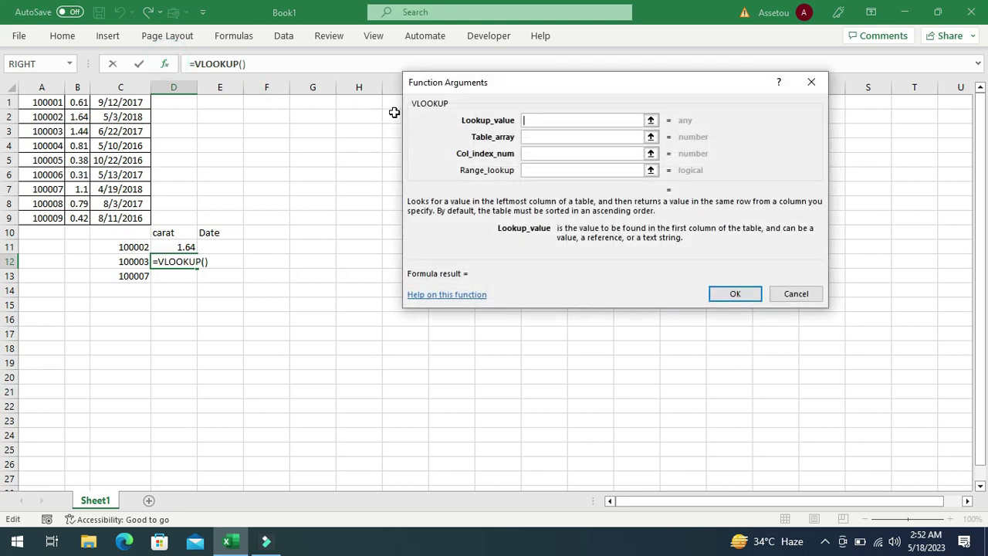
{"action": "left_click", "coordinate": [130, 263]}
{"action": "left_click", "coordinate": [528, 139]}
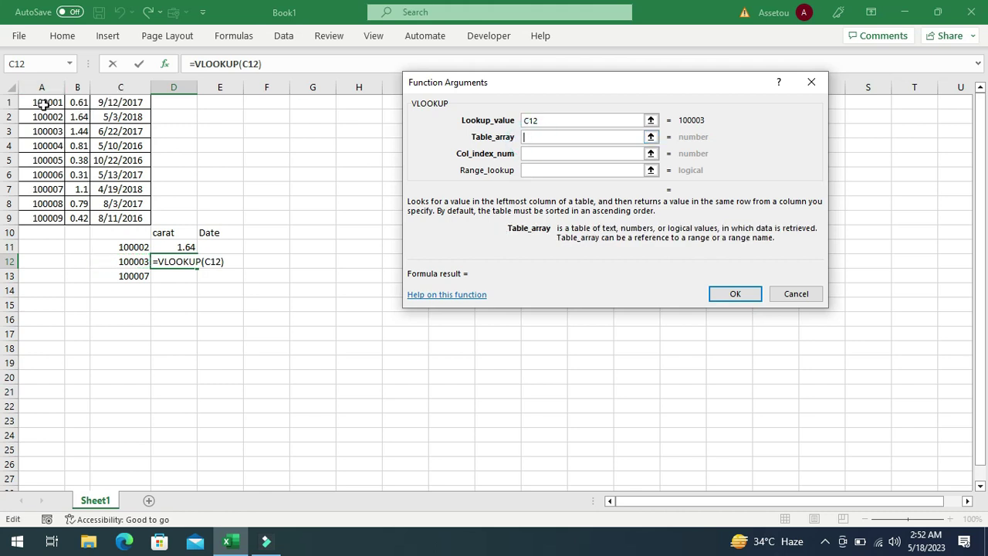
{"action": "left_click_drag", "start_coordinate": [44, 104], "coordinate": [128, 216]}
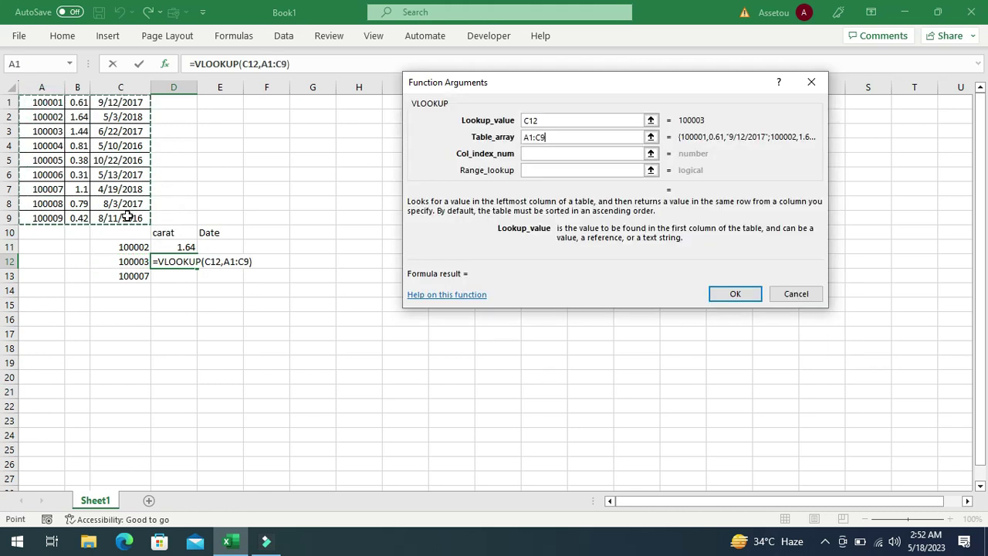
{"action": "left_click", "coordinate": [526, 153]}
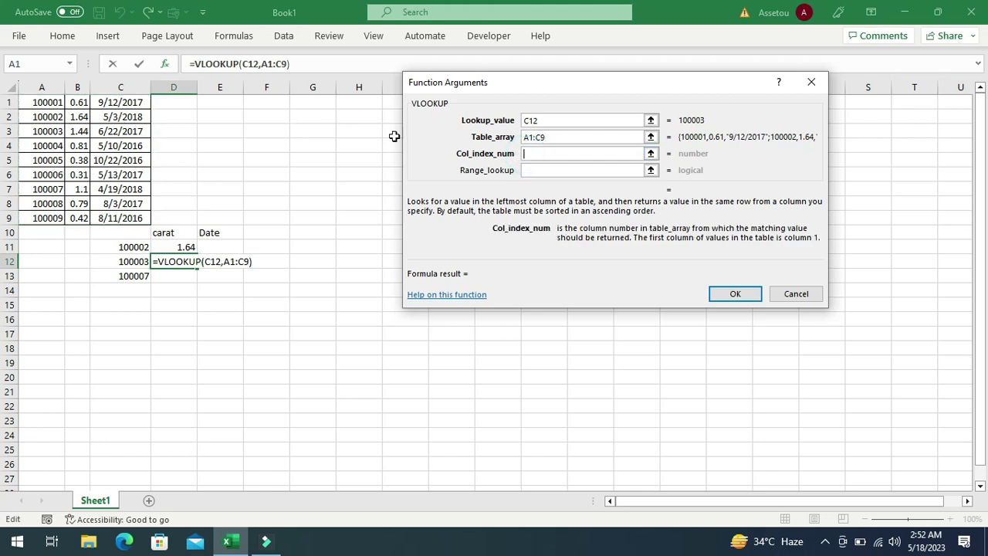
{"action": "type", "text": "2"}
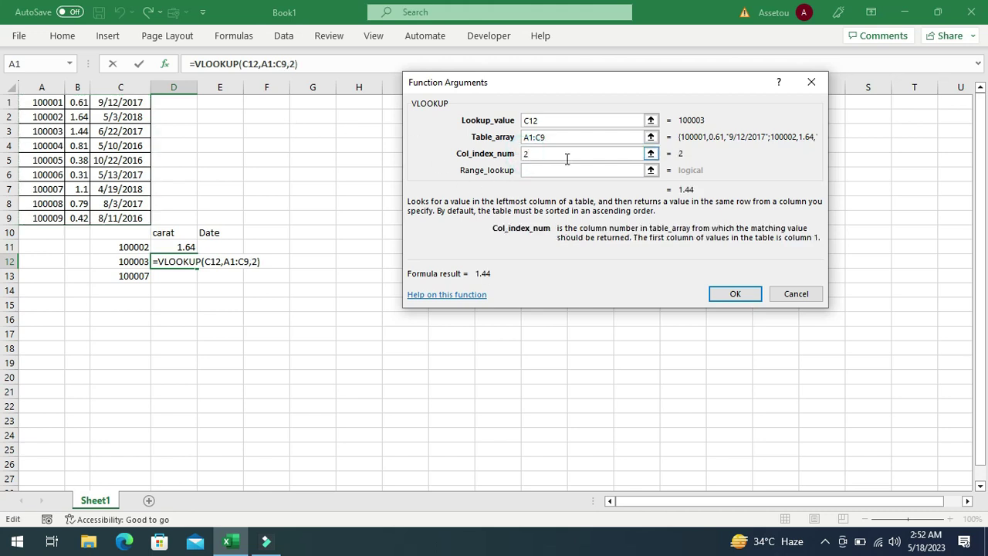
{"action": "left_click", "coordinate": [547, 171]}
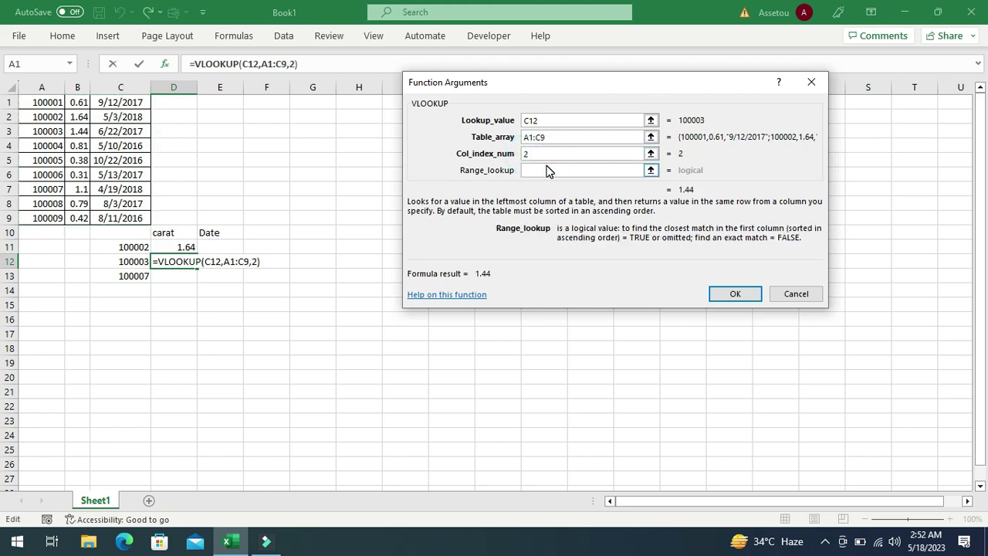
{"action": "type", "text": "FALSE"}
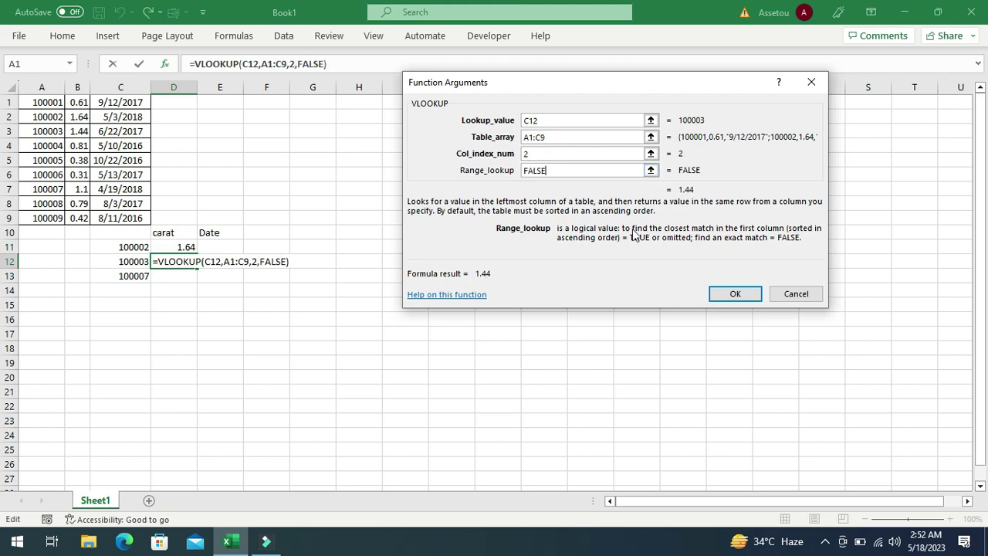
{"action": "left_click", "coordinate": [735, 296]}
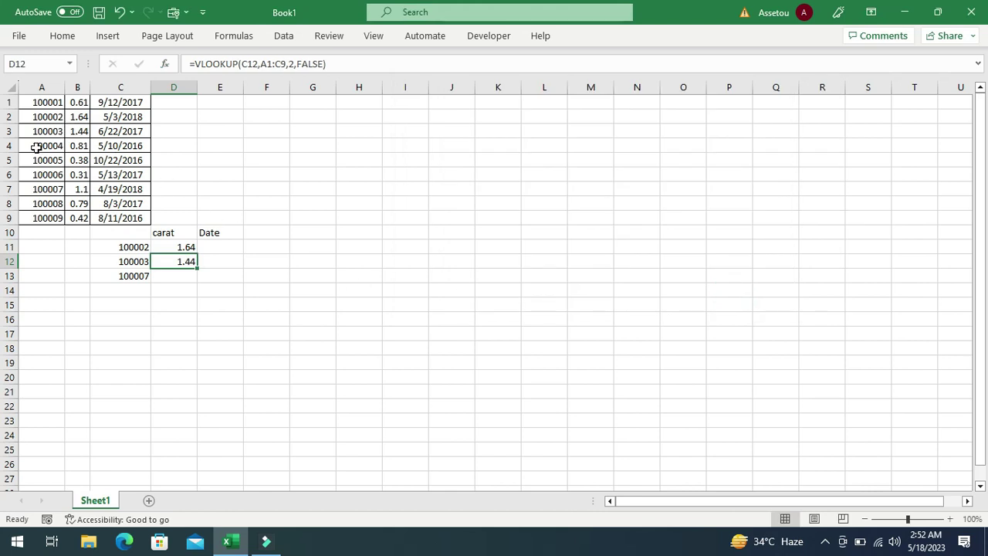
{"action": "left_click", "coordinate": [159, 286]}
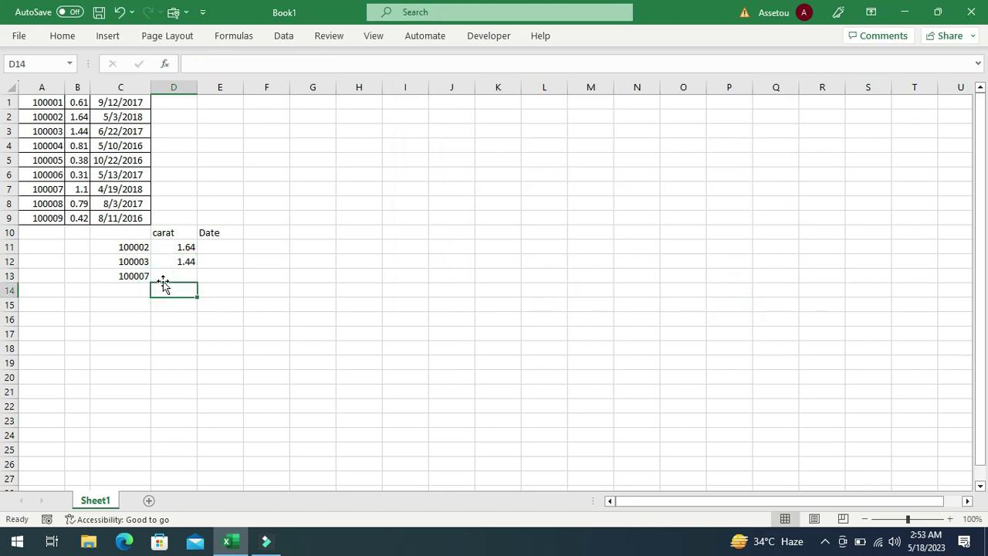
Begin =VLOOKUP(C13, in D13 and open the VLOOKUP arguments form.
{"action": "left_click", "coordinate": [164, 277]}
{"action": "type", "text": "="}
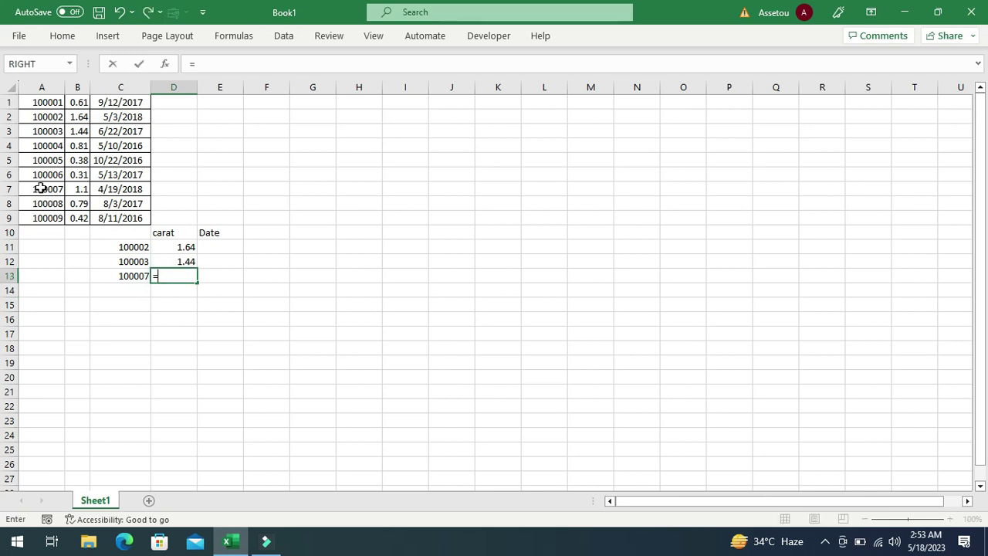
{"action": "left_click", "coordinate": [127, 278]}
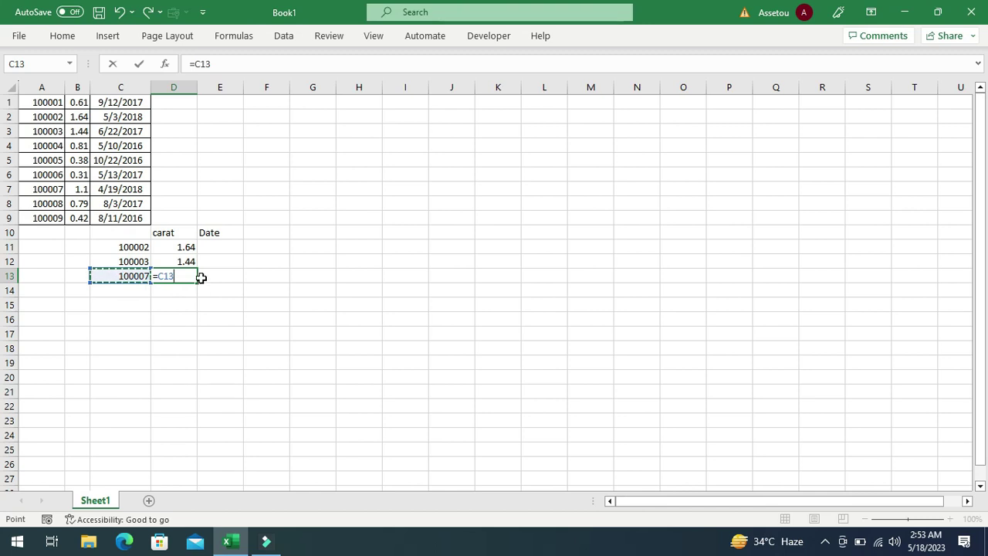
{"action": "type", "text": "VL"}
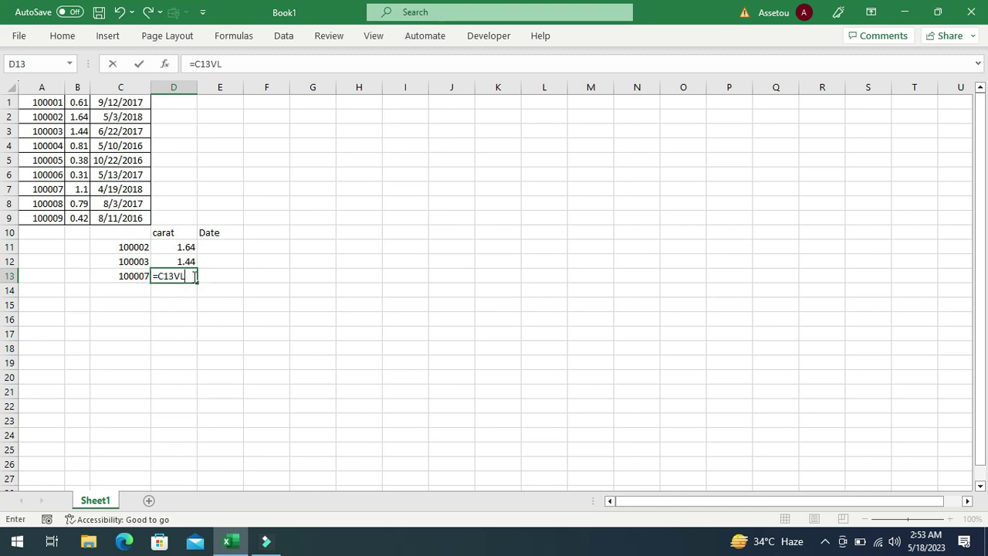
{"action": "key", "text": "BackSpace"}
{"action": "key", "text": "BackSpace"}
{"action": "key", "text": "BackSpace"}
{"action": "type", "text": "VL"}
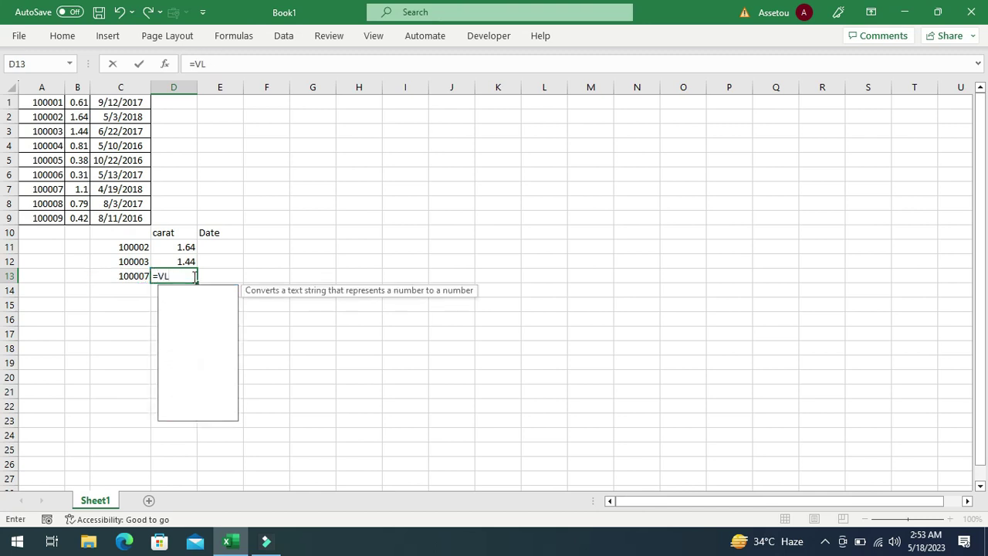
{"action": "double_click", "coordinate": [185, 294]}
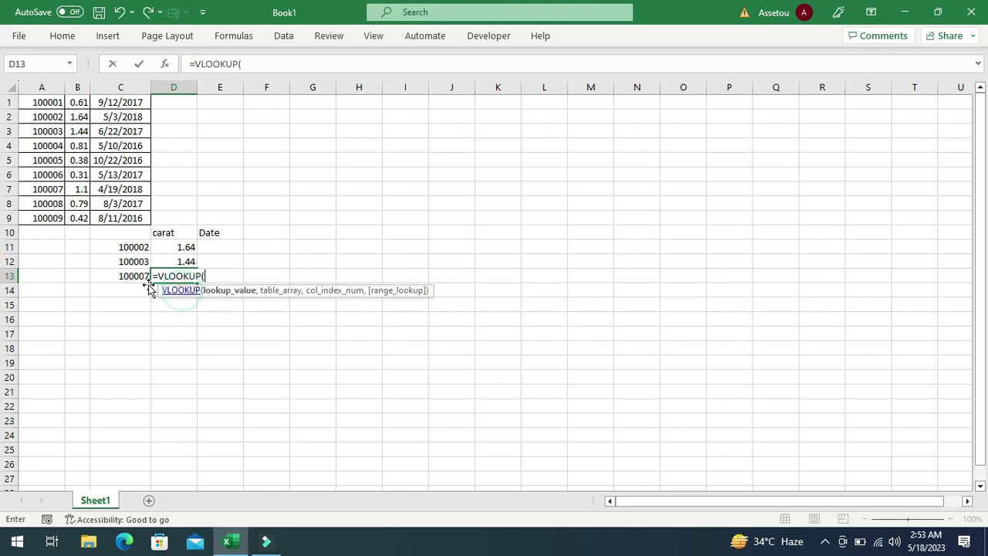
{"action": "left_click", "coordinate": [123, 278]}
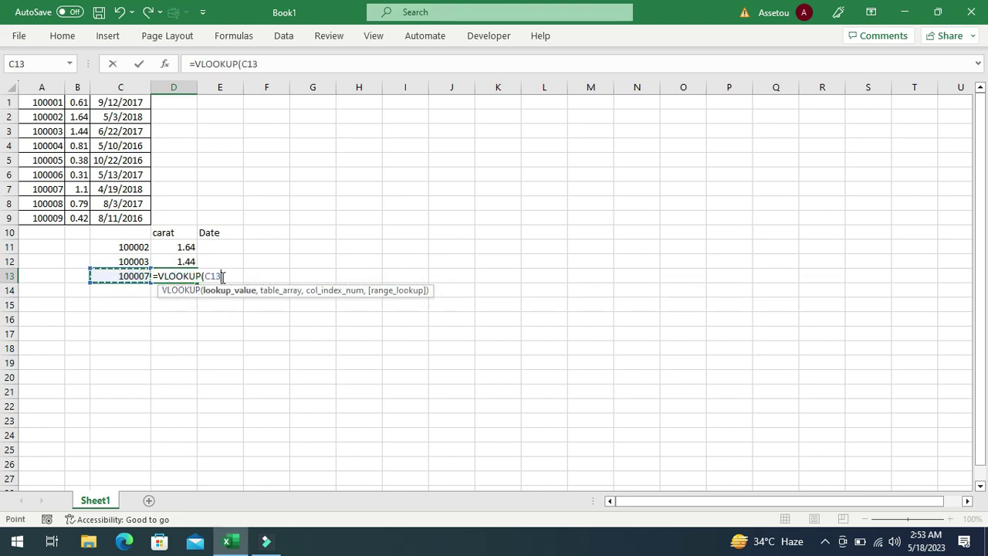
{"action": "type", "text": ","}
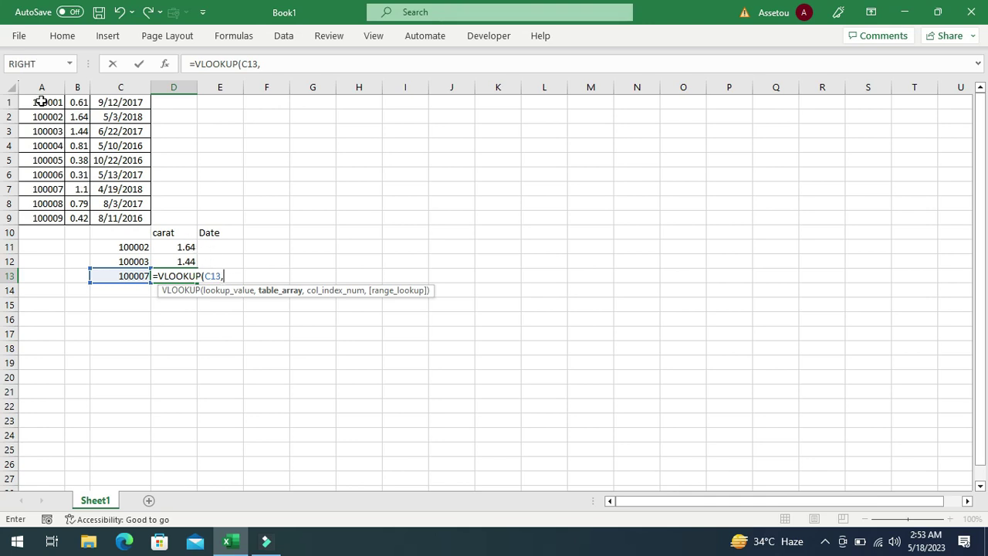
{"action": "left_click", "coordinate": [166, 64]}
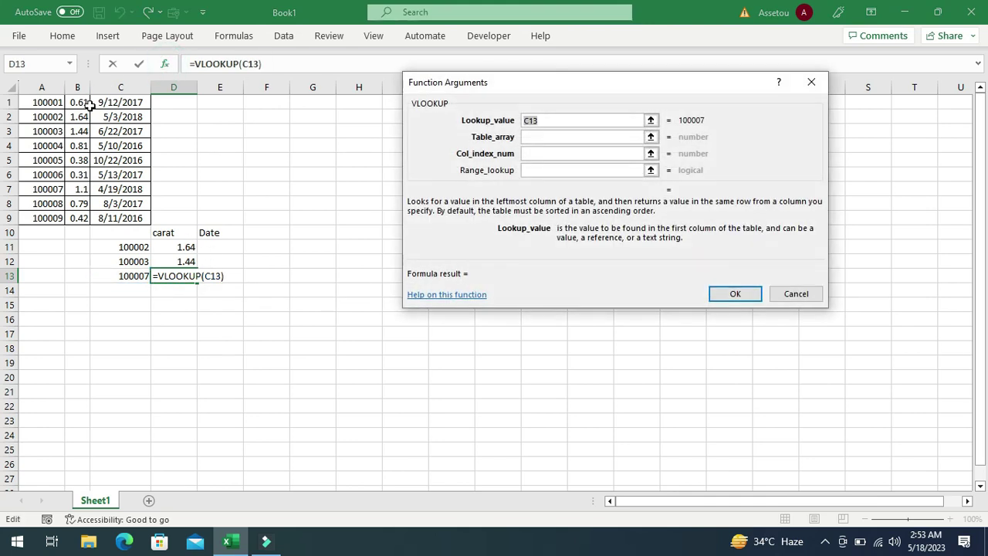
Set table A1:C9, column 2 and FALSE so D13 shows carat 1.1.
{"action": "left_click", "coordinate": [528, 139]}
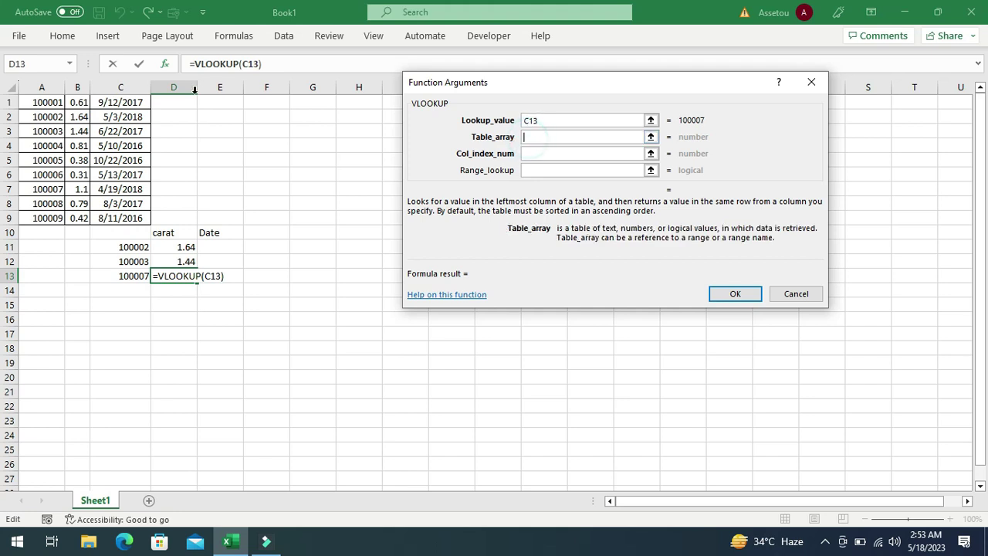
{"action": "mouse_move", "coordinate": [44, 102]}
{"action": "left_mouse_down"}
{"action": "mouse_move", "coordinate": [74, 123]}
{"action": "mouse_move", "coordinate": [120, 216]}
{"action": "left_mouse_up"}
{"action": "left_click", "coordinate": [532, 154]}
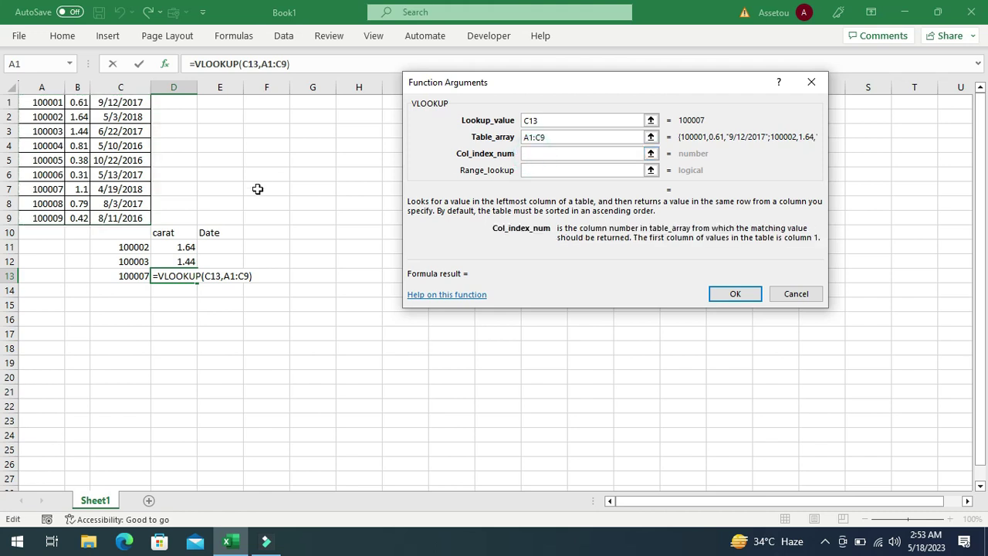
{"action": "type", "text": "2"}
{"action": "left_click", "coordinate": [525, 170]}
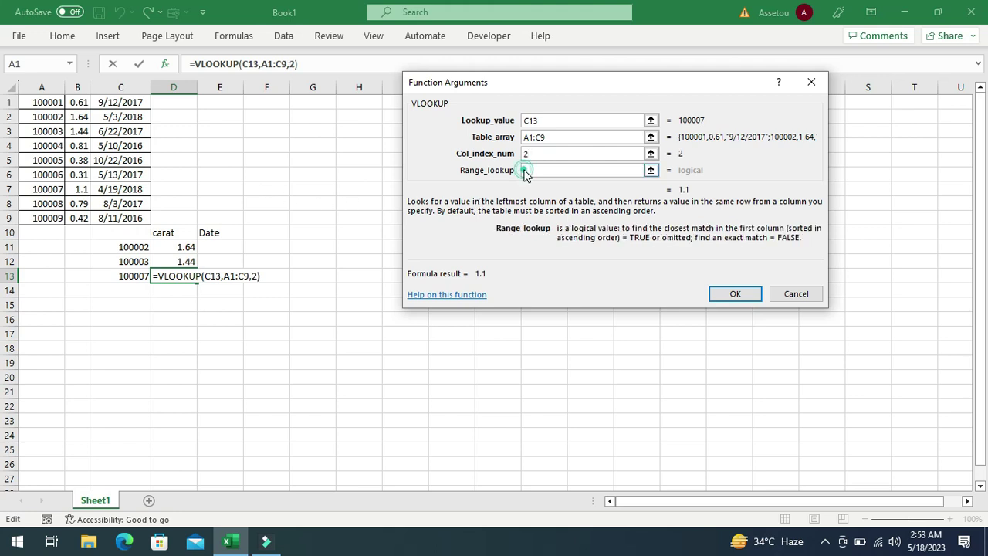
{"action": "type", "text": "f"}
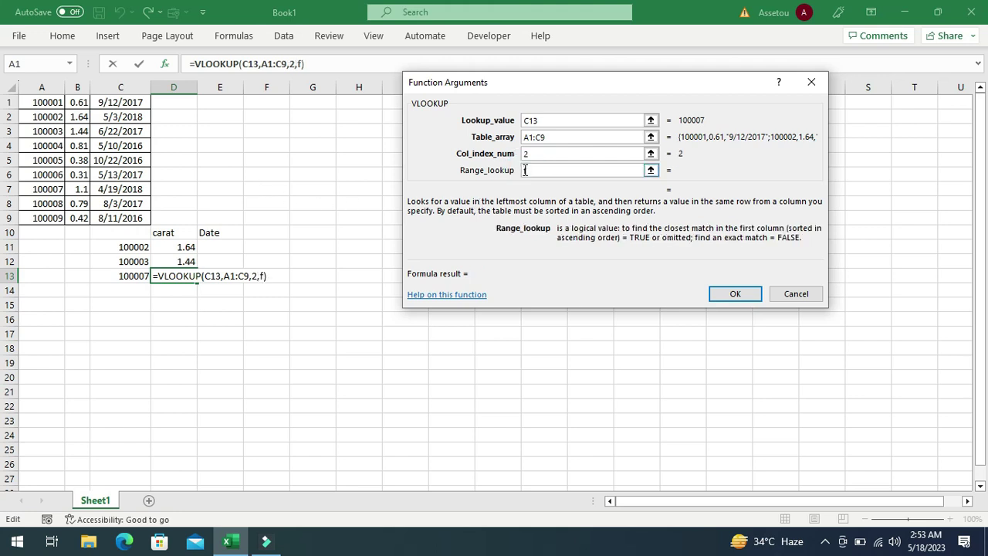
{"action": "key", "text": "BackSpace"}
{"action": "type", "text": "FA"}
{"action": "type", "text": "LSE"}
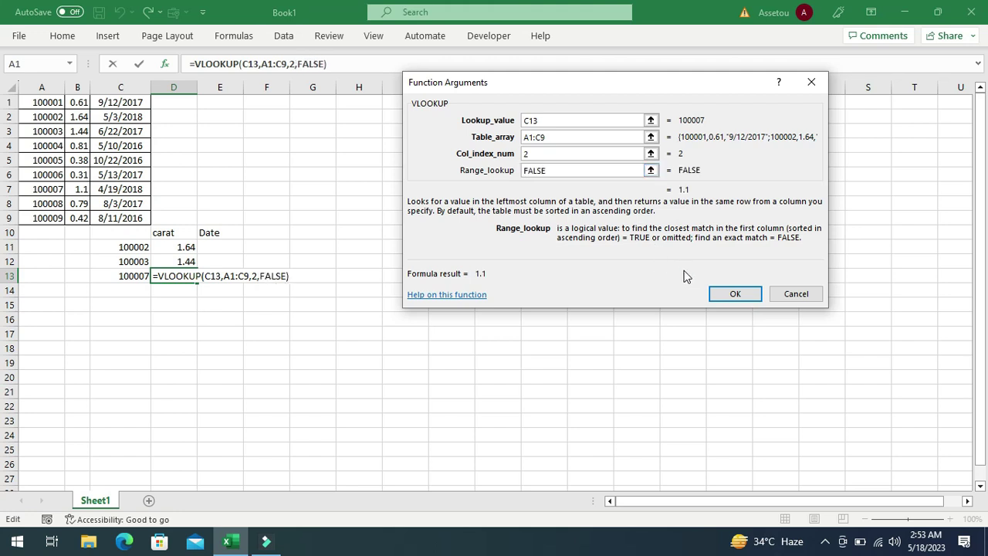
{"action": "left_click", "coordinate": [722, 297]}
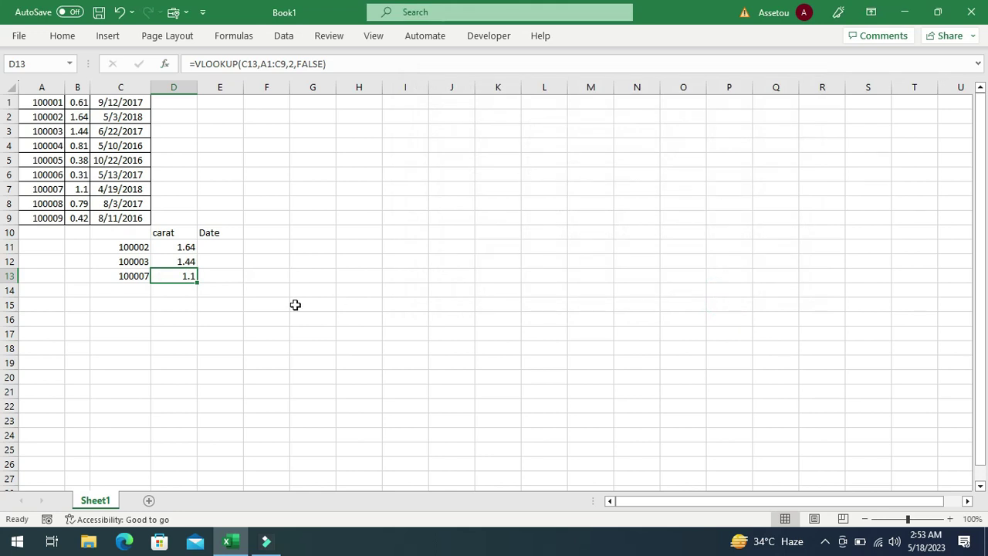
{"action": "left_click", "coordinate": [206, 247]}
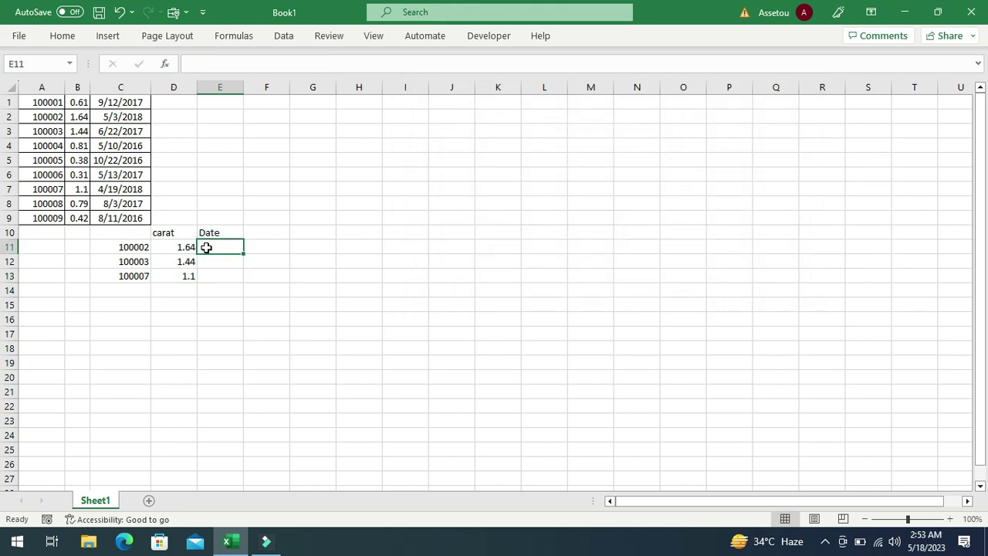
Enter =VLOOKUP(C11,A1:C9,3,FALSE) in E11 through the arguments form, showing 5/3/2018.
{"action": "type", "text": "=VL"}
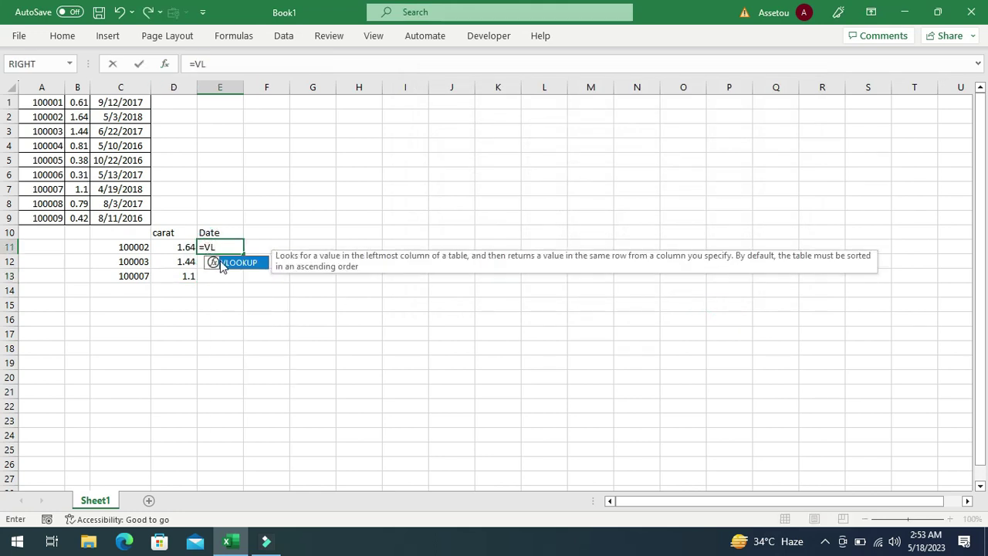
{"action": "double_click", "coordinate": [238, 263]}
{"action": "left_click", "coordinate": [131, 247]}
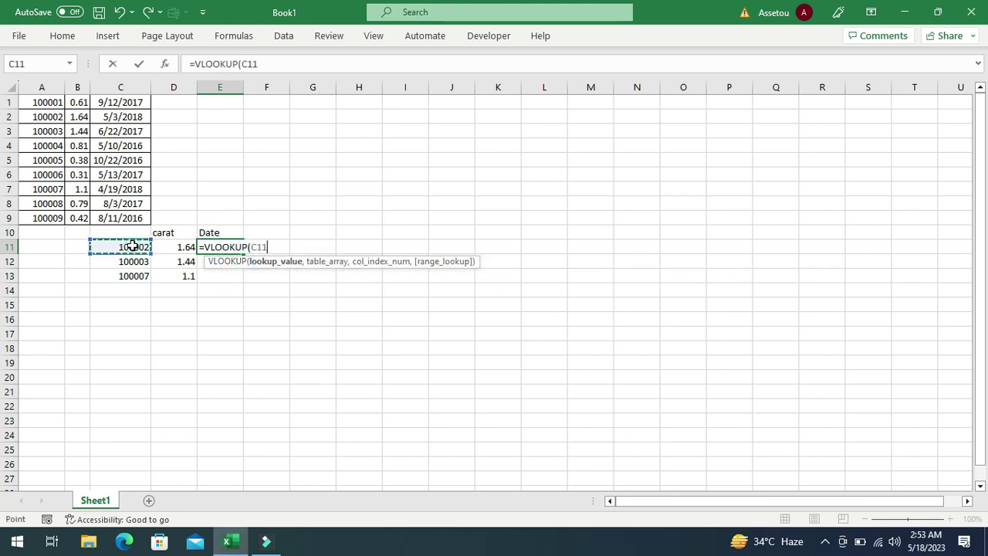
{"action": "left_click", "coordinate": [165, 64]}
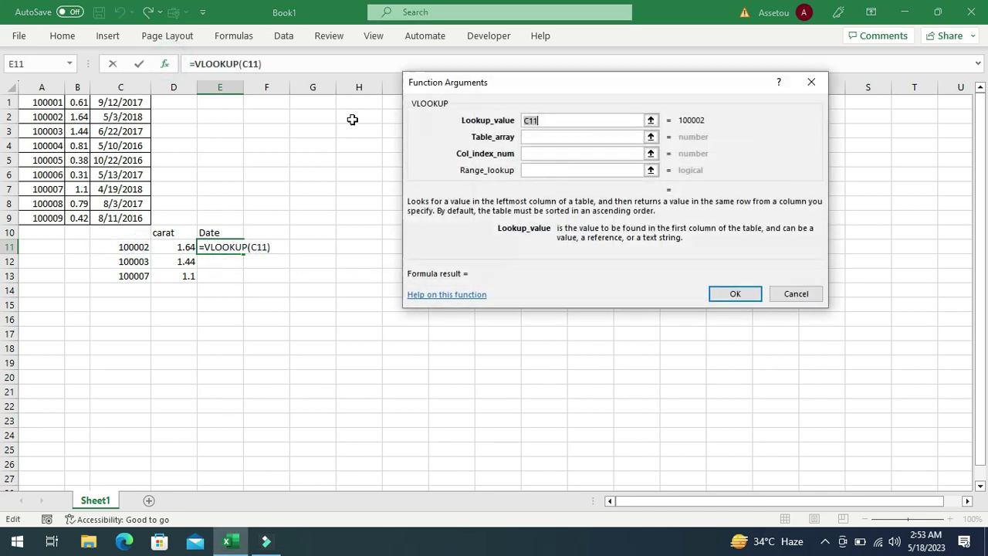
{"action": "left_click", "coordinate": [549, 137]}
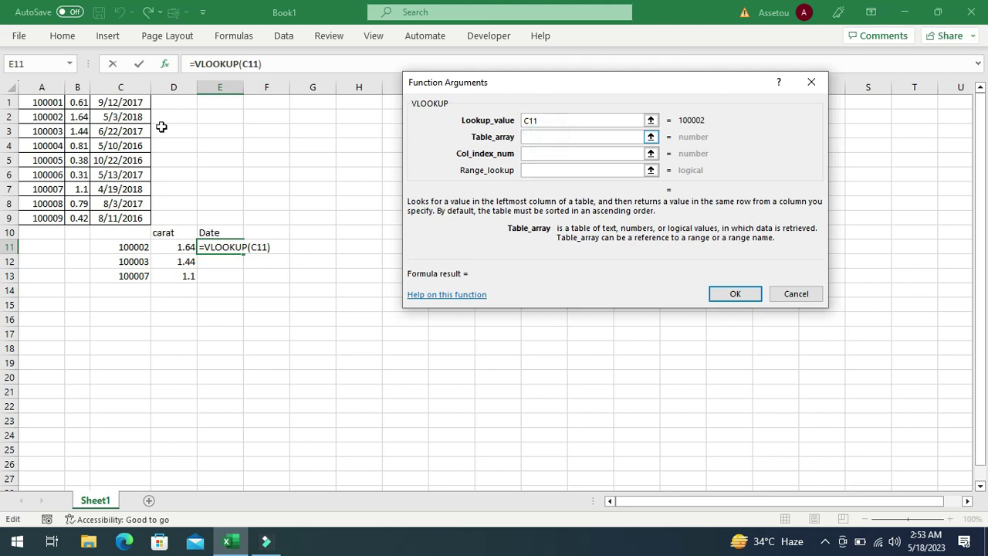
{"action": "left_click_drag", "start_coordinate": [47, 103], "coordinate": [101, 219]}
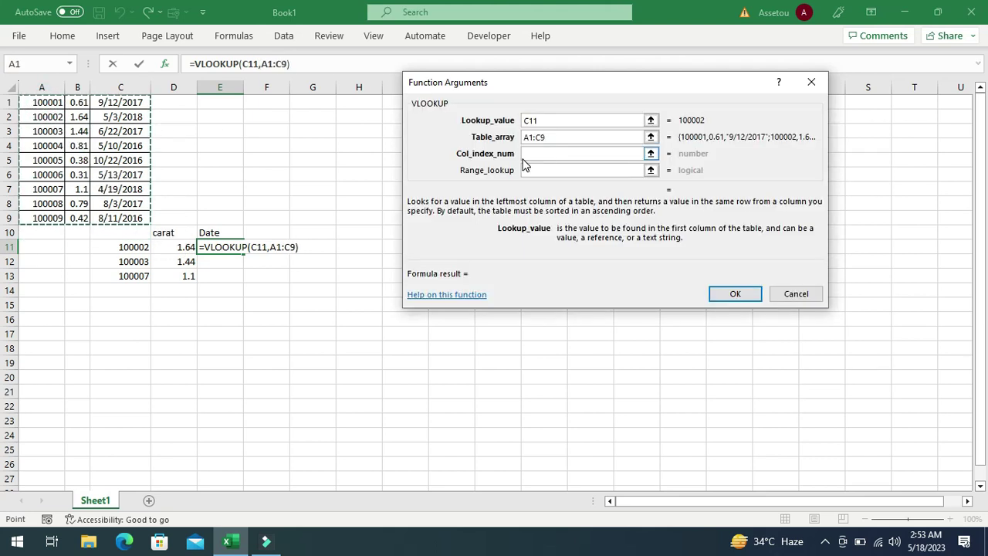
{"action": "left_click", "coordinate": [533, 152]}
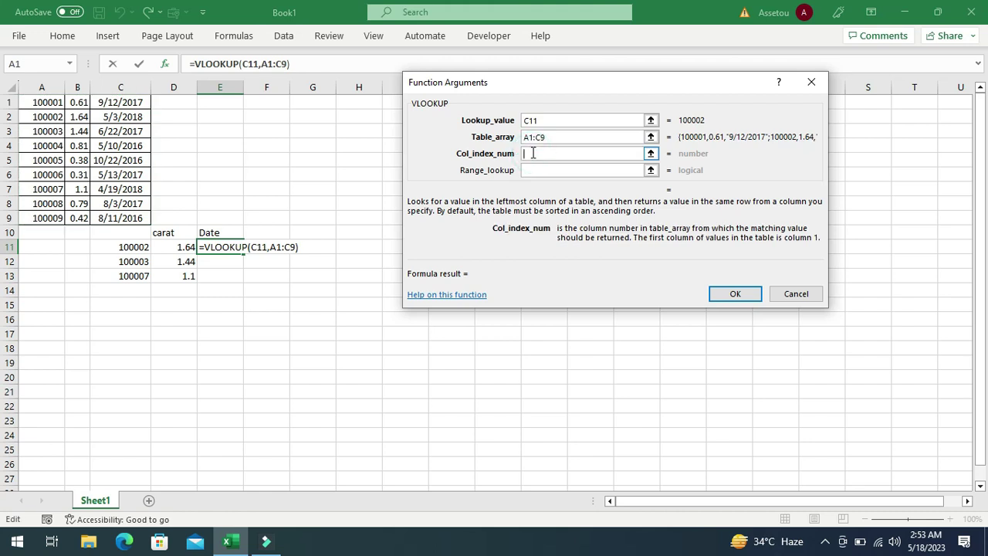
{"action": "type", "text": "3"}
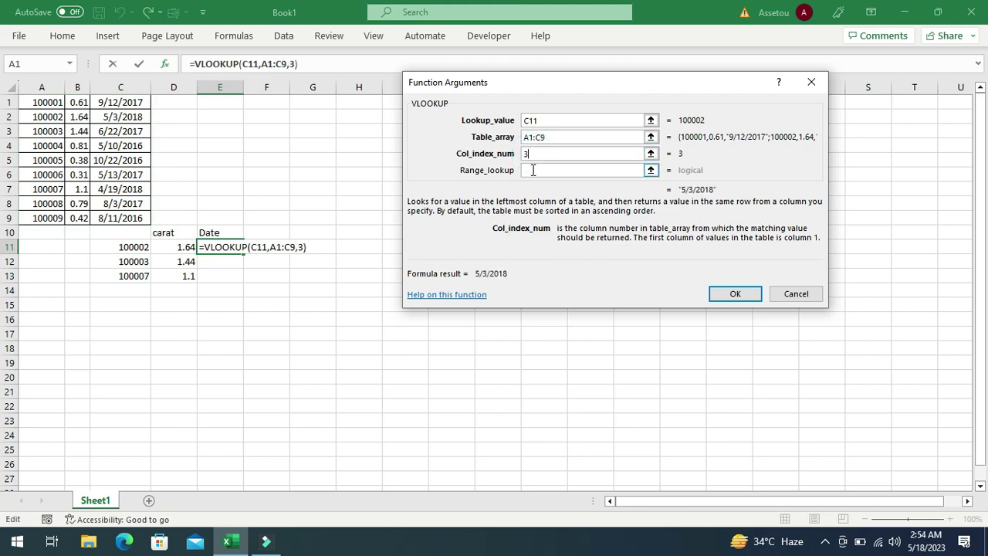
{"action": "left_click", "coordinate": [534, 170]}
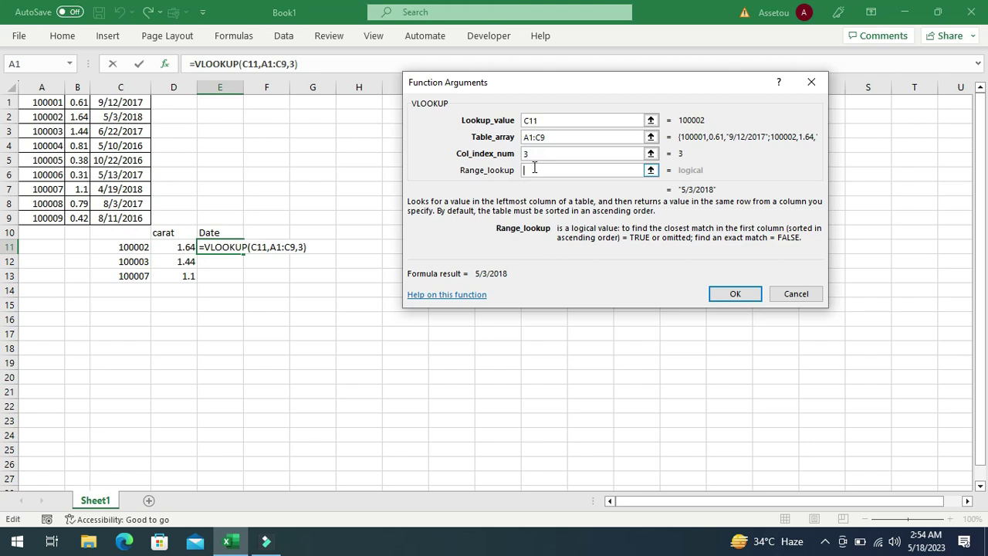
{"action": "type", "text": "FALSE"}
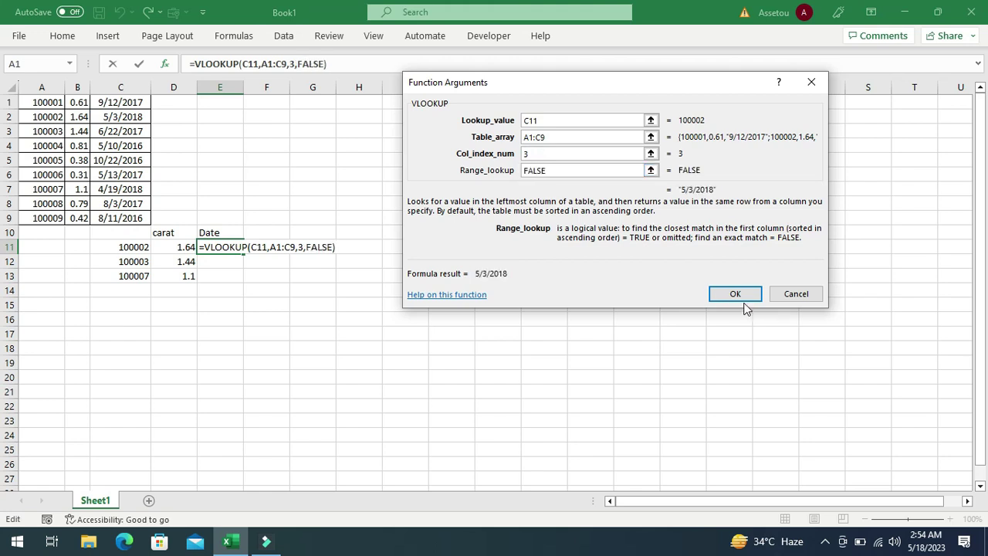
{"action": "left_click", "coordinate": [743, 300]}
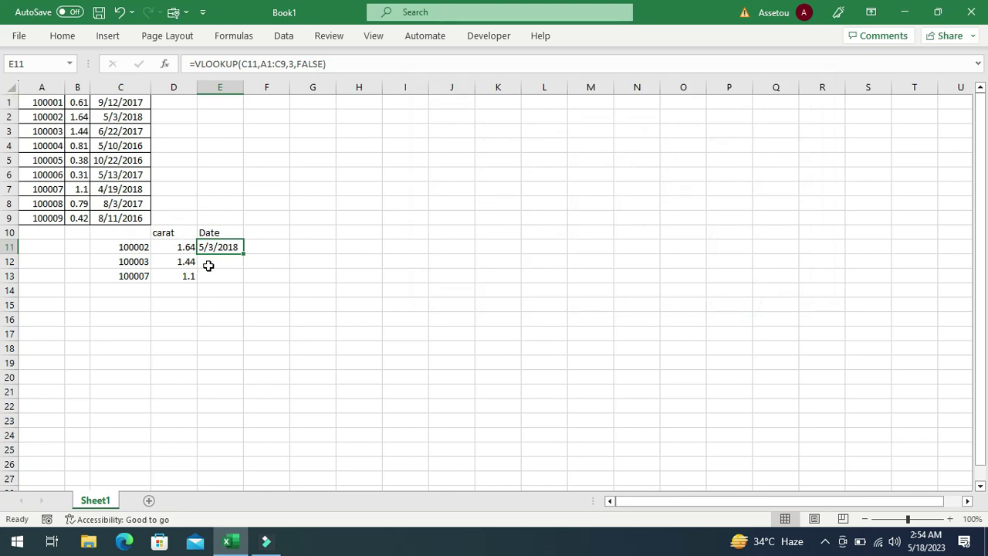
Start a VLOOKUP in E12 with C12 as the lookup value.
{"action": "left_click", "coordinate": [208, 266]}
{"action": "type", "text": "=VL"}
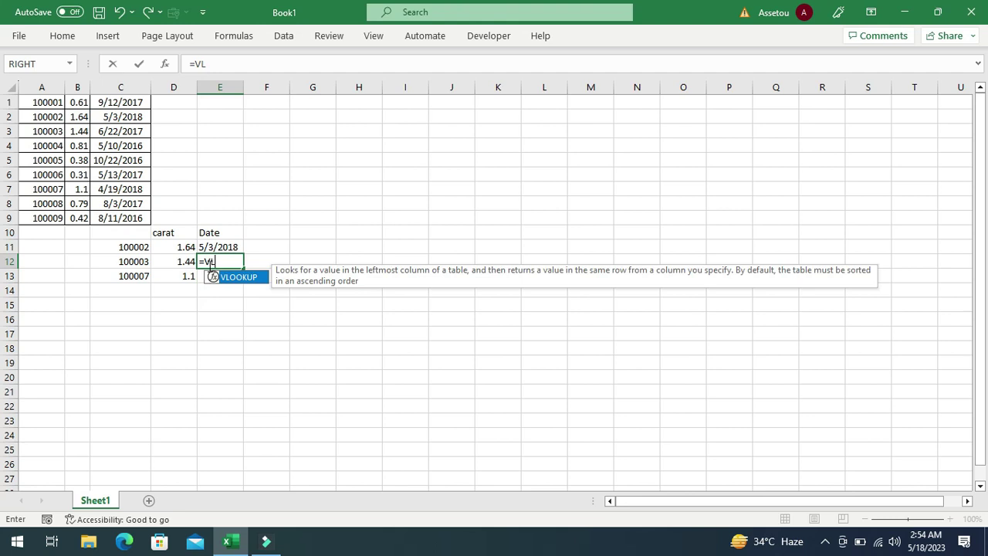
{"action": "double_click", "coordinate": [232, 277]}
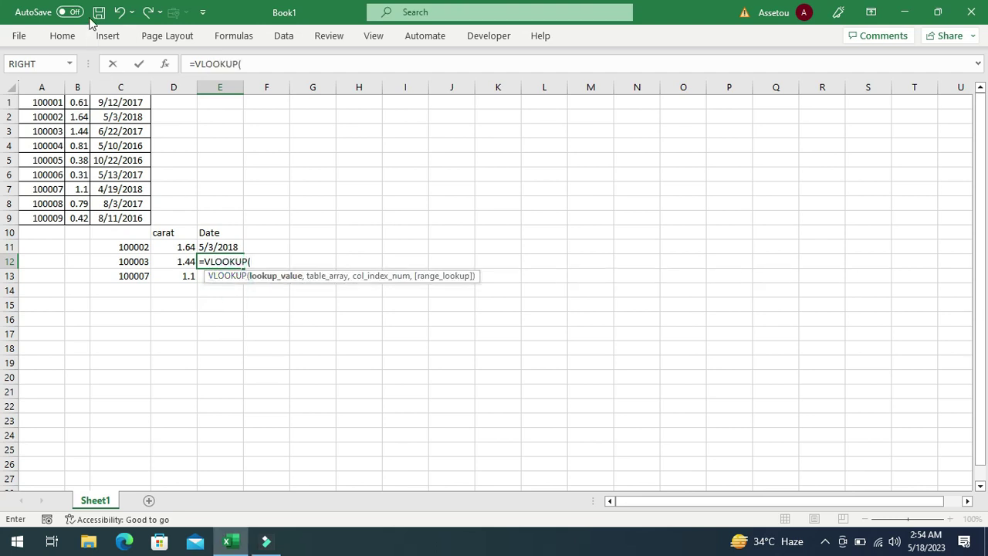
{"action": "left_click", "coordinate": [165, 65]}
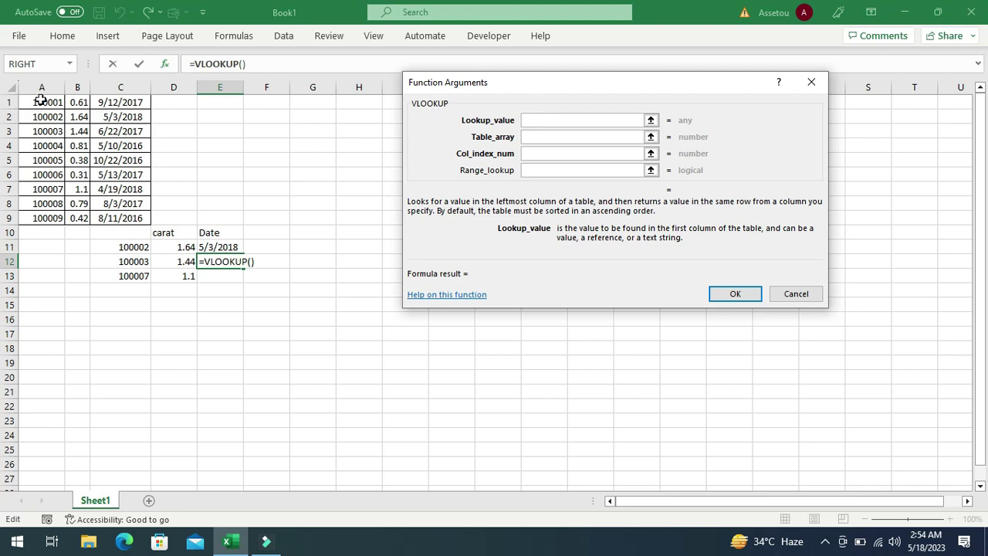
{"action": "left_click", "coordinate": [139, 258]}
{"action": "type", "text": ","}
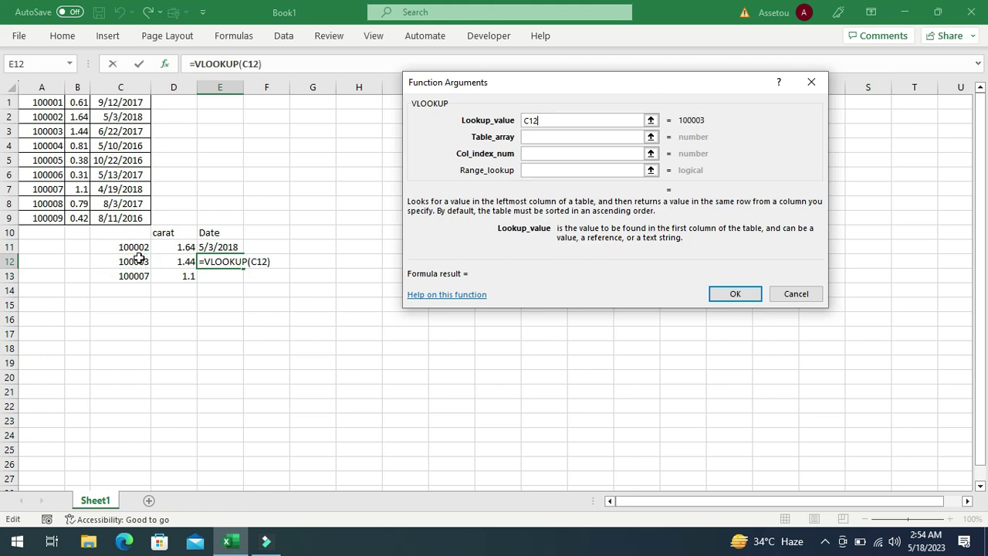
Set table A1:C9, column 3 and FALSE so E12 shows 6/22/2017.
{"action": "key", "text": "Tab"}
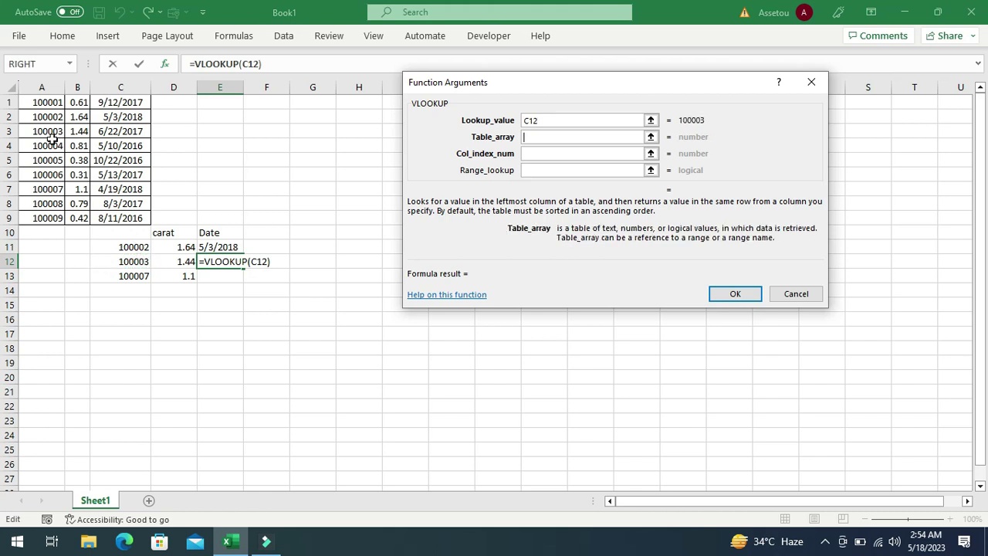
{"action": "left_click_drag", "start_coordinate": [48, 102], "coordinate": [121, 220]}
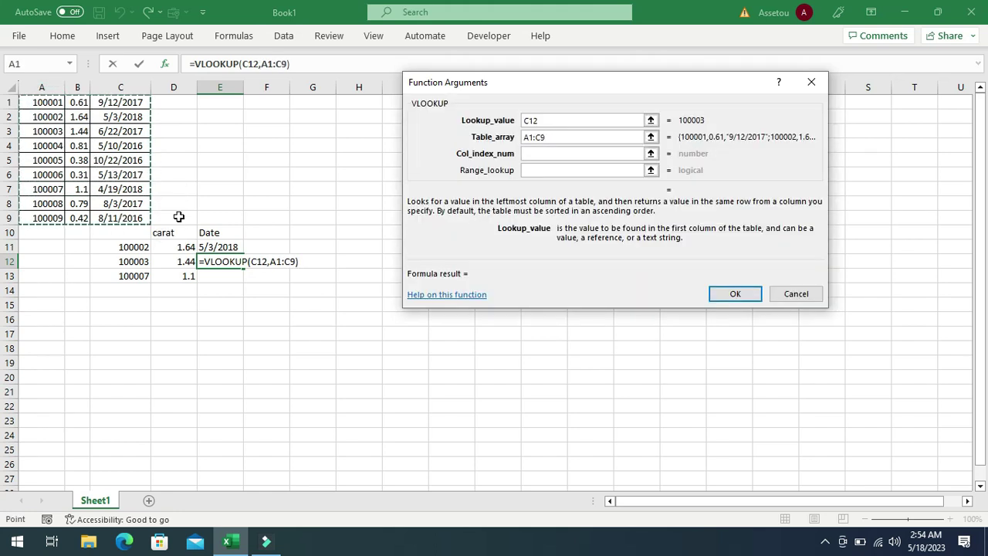
{"action": "key", "text": "Tab"}
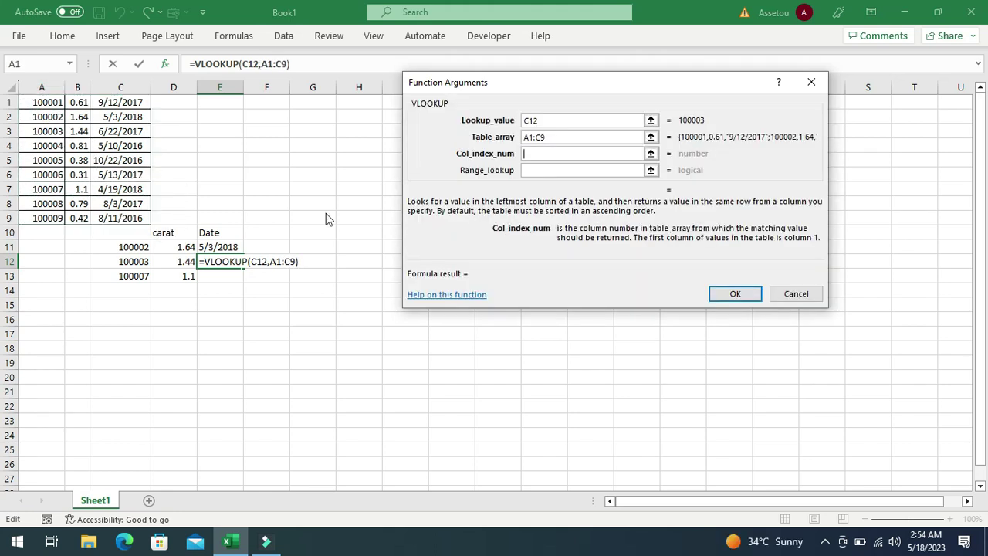
{"action": "type", "text": "3"}
{"action": "key", "text": "Tab"}
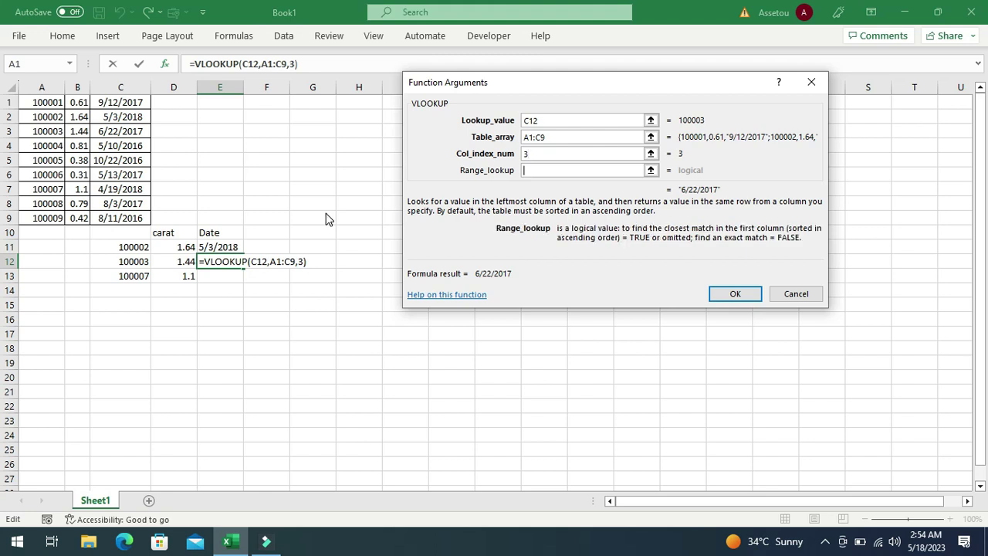
{"action": "type", "text": "FAL"}
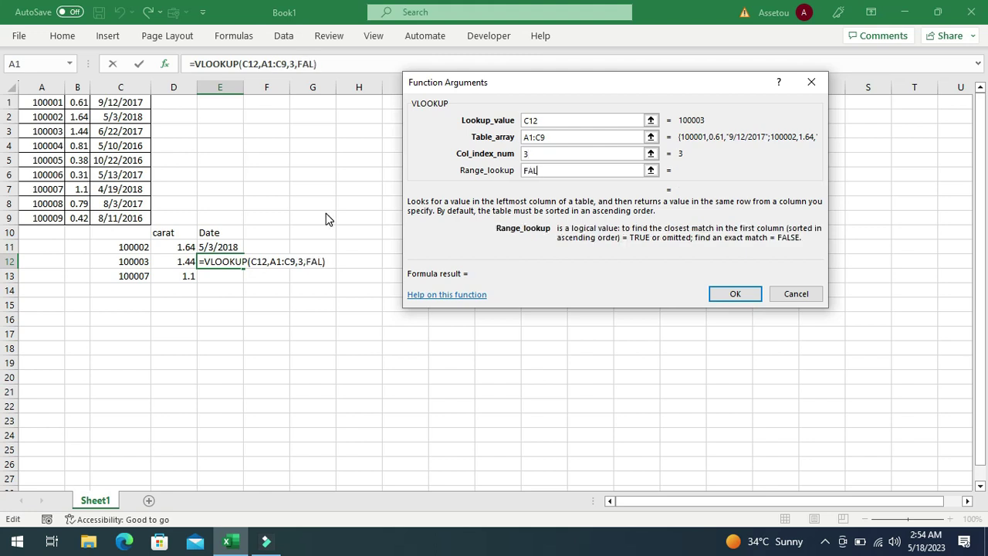
{"action": "type", "text": "SE"}
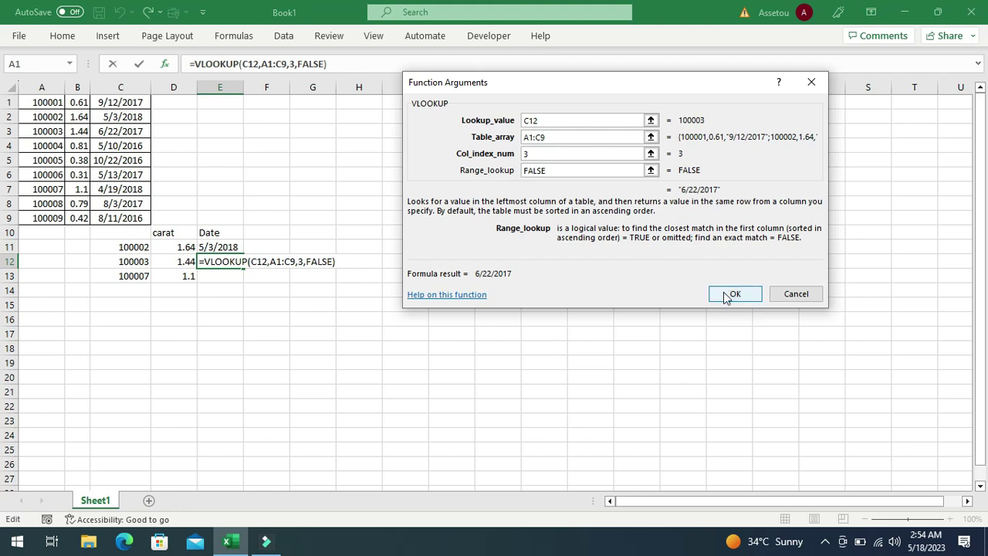
{"action": "left_click", "coordinate": [733, 294]}
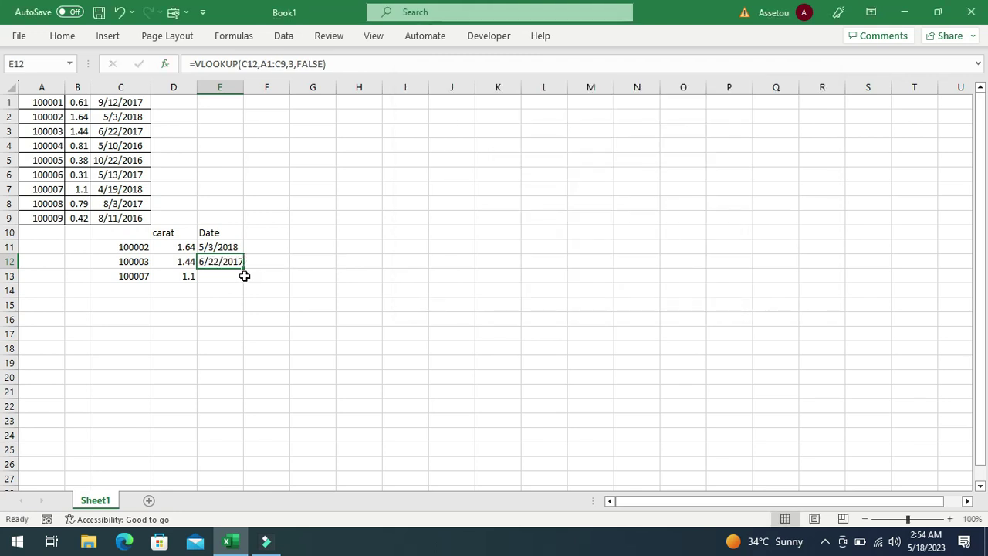
Enter =VLOOKUP(C13,A1:C9,3,FALSE) in E13, returning 4/19/2018.
{"action": "left_click", "coordinate": [227, 276]}
{"action": "type", "text": "=VL"}
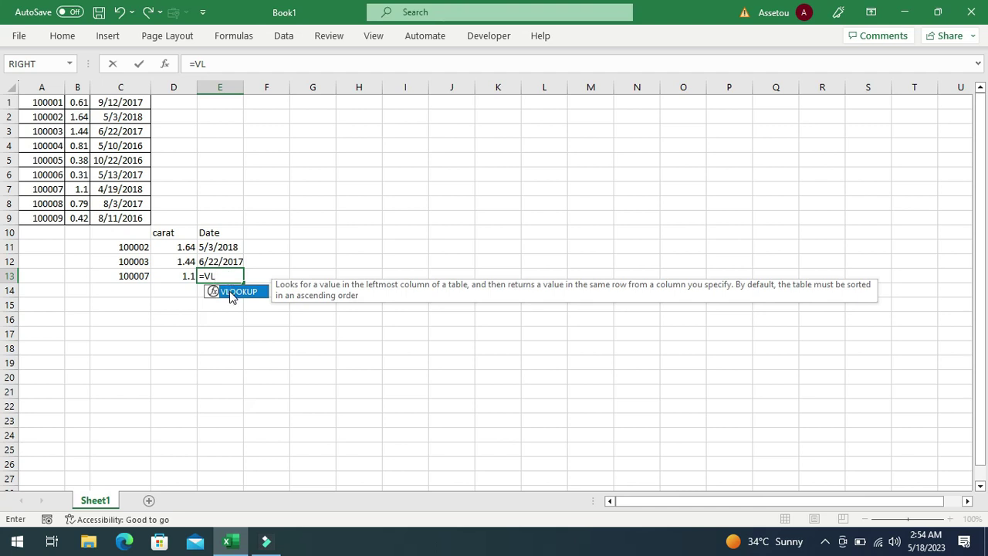
{"action": "double_click", "coordinate": [230, 290]}
{"action": "left_click", "coordinate": [162, 67]}
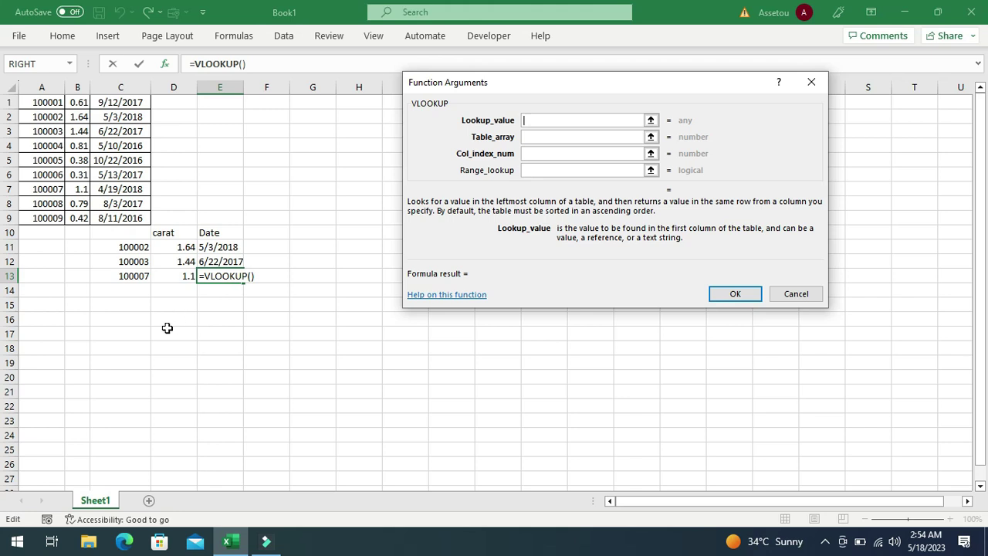
{"action": "left_click", "coordinate": [124, 276]}
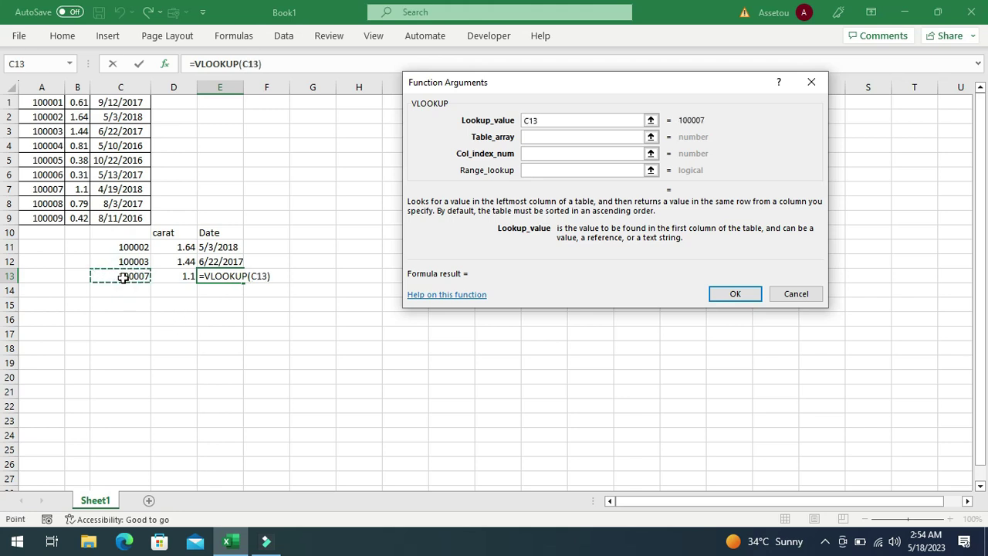
{"action": "key", "text": "Tab"}
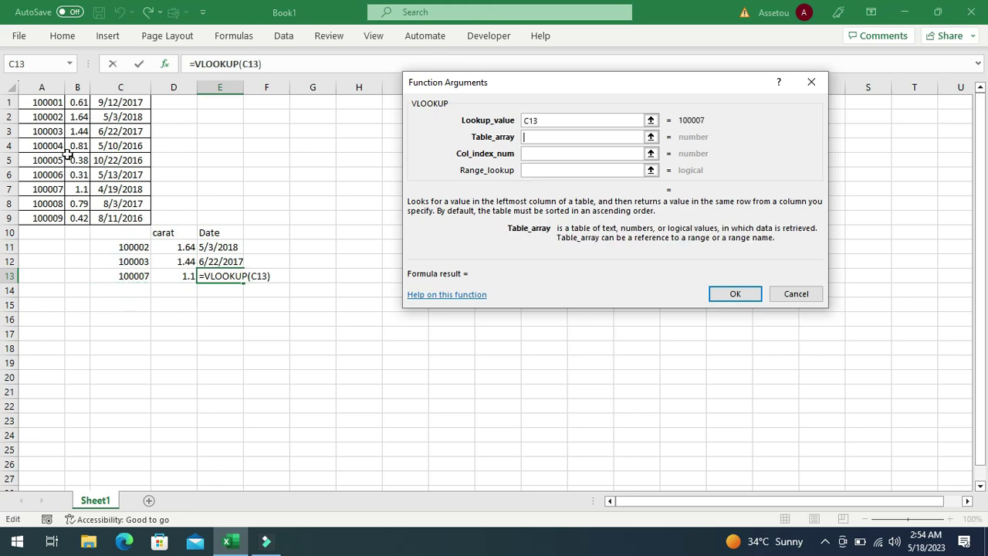
{"action": "left_click_drag", "start_coordinate": [50, 102], "coordinate": [143, 213]}
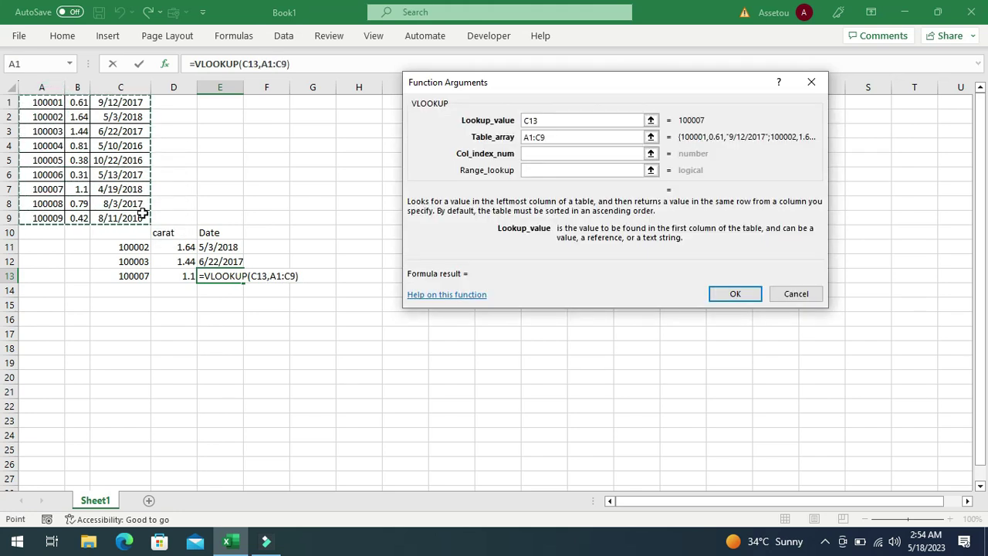
{"action": "key", "text": "Tab"}
{"action": "type", "text": "3"}
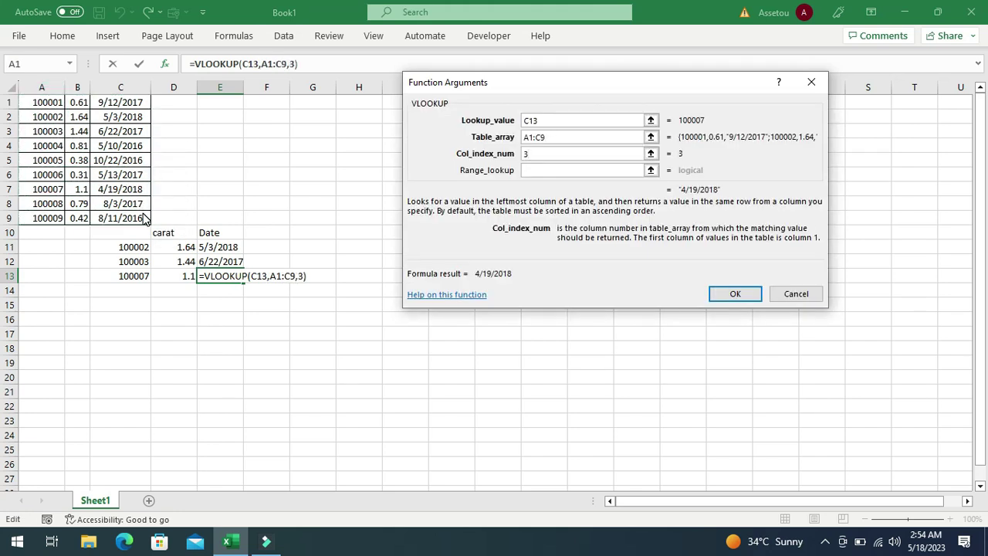
{"action": "key", "text": "Tab"}
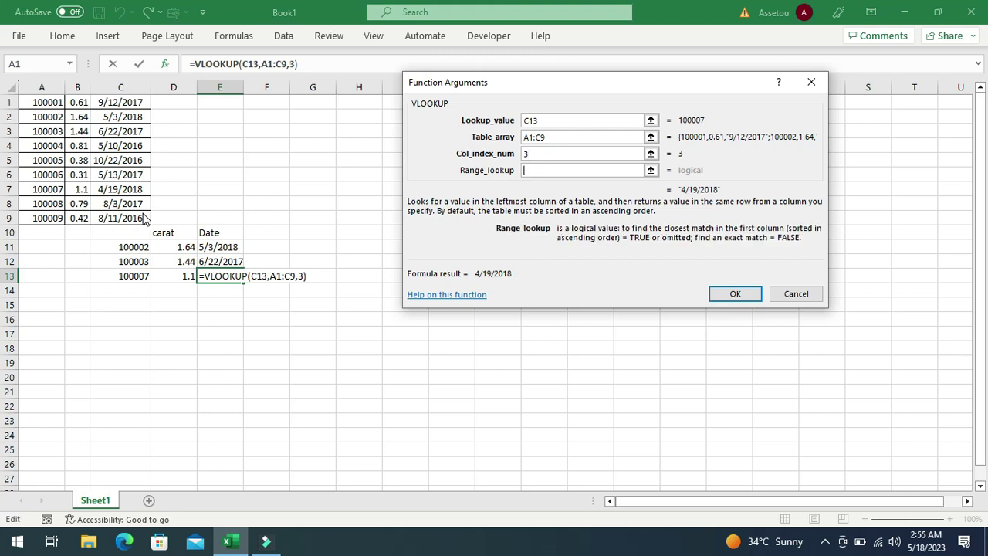
{"action": "type", "text": "FALSE"}
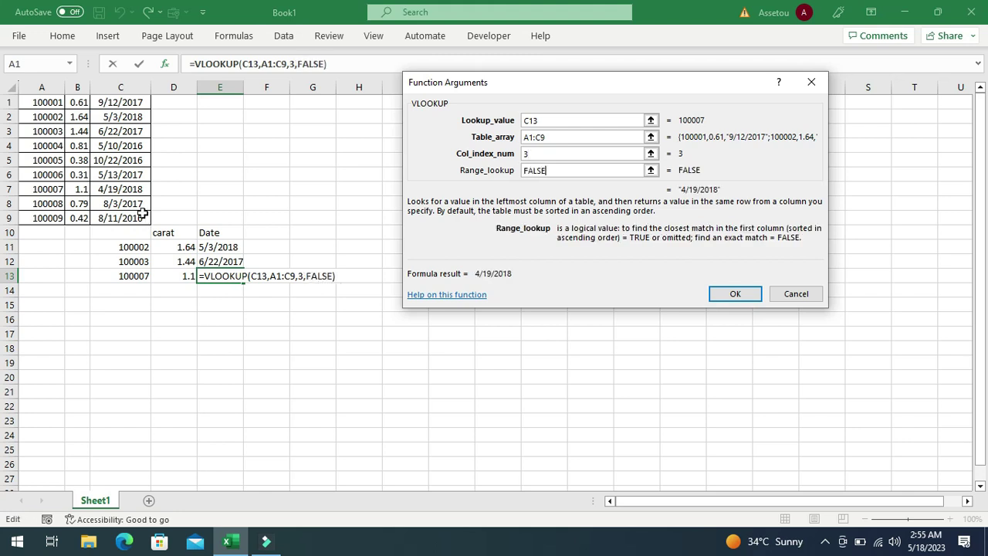
{"action": "left_click", "coordinate": [733, 294]}
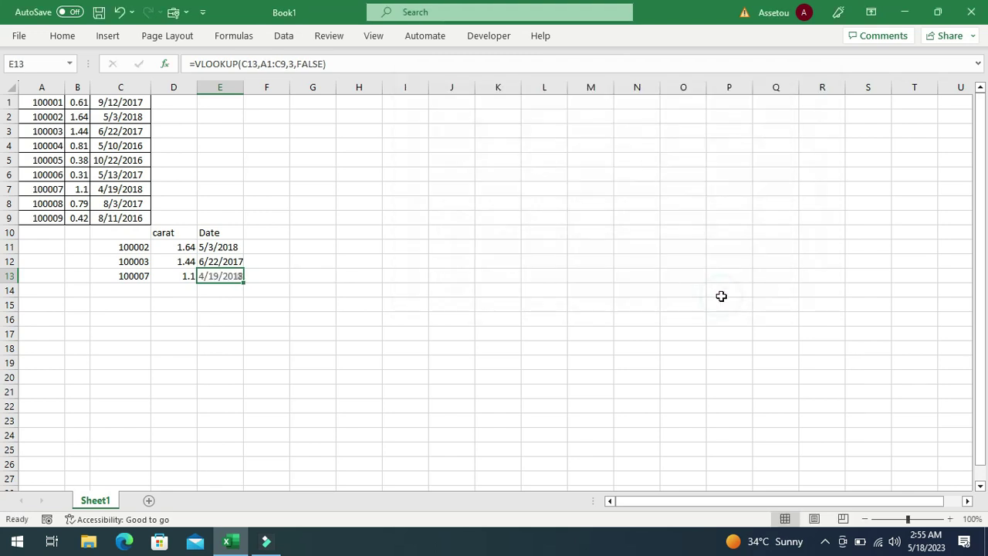
Autofit column E to its dates and review the formulas in E12 and D12.
{"action": "double_click", "coordinate": [245, 91]}
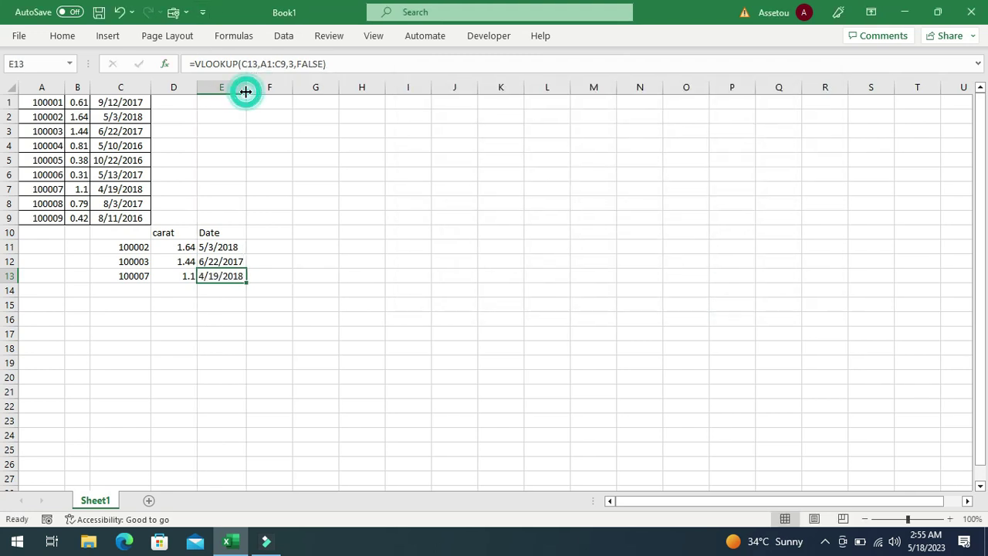
{"action": "left_click", "coordinate": [214, 189]}
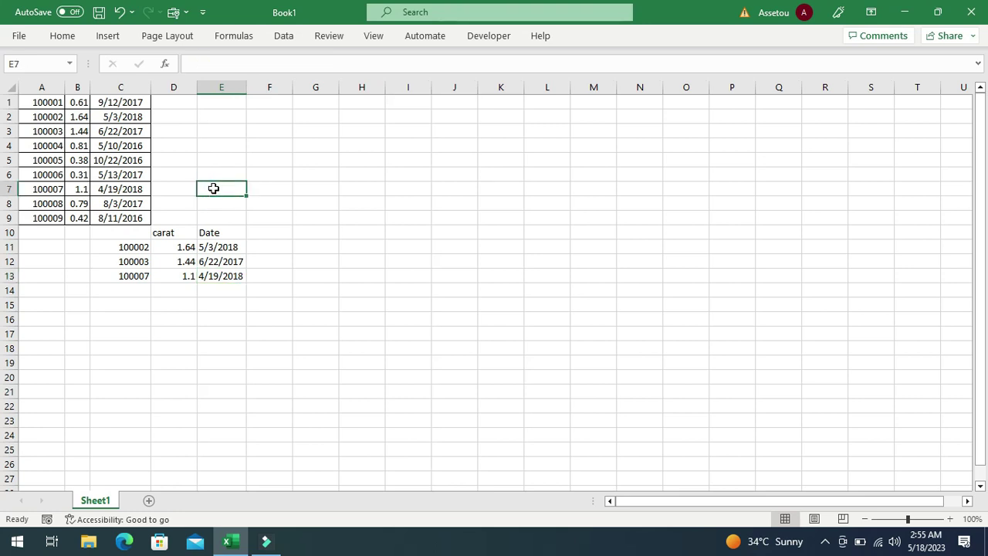
{"action": "left_click", "coordinate": [220, 262]}
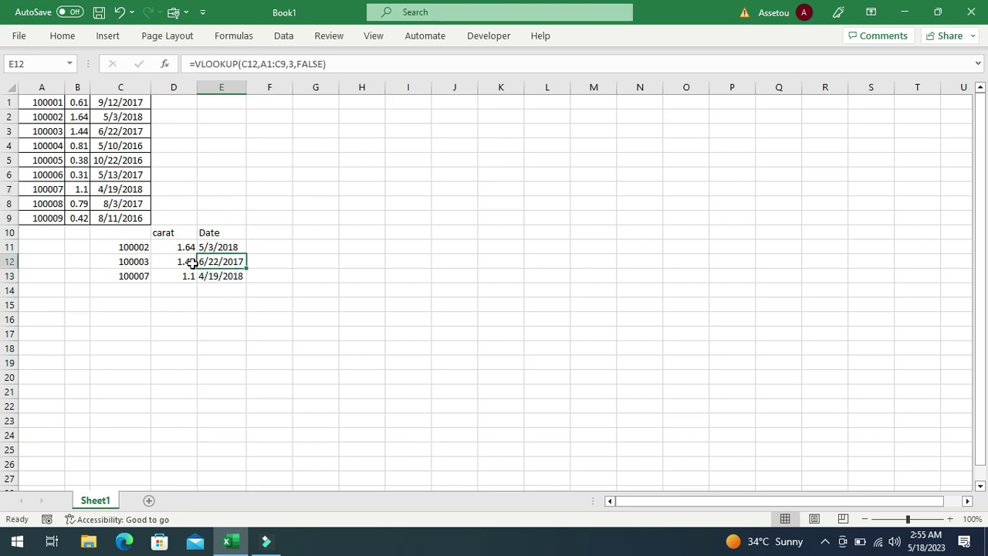
{"action": "left_click", "coordinate": [189, 263]}
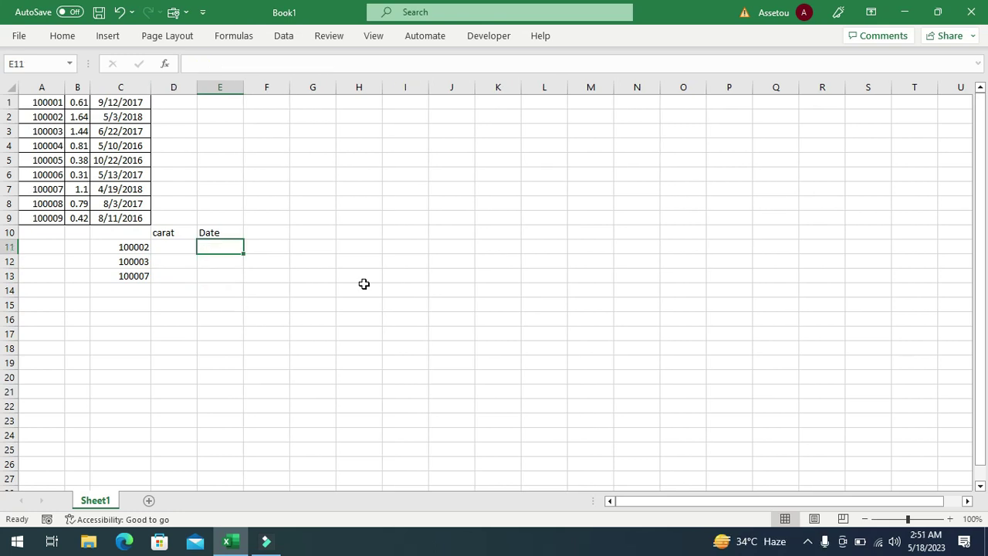
Start a VLOOKUP in D11 with C11 as the lookup value.
{"action": "left_click", "coordinate": [161, 245]}
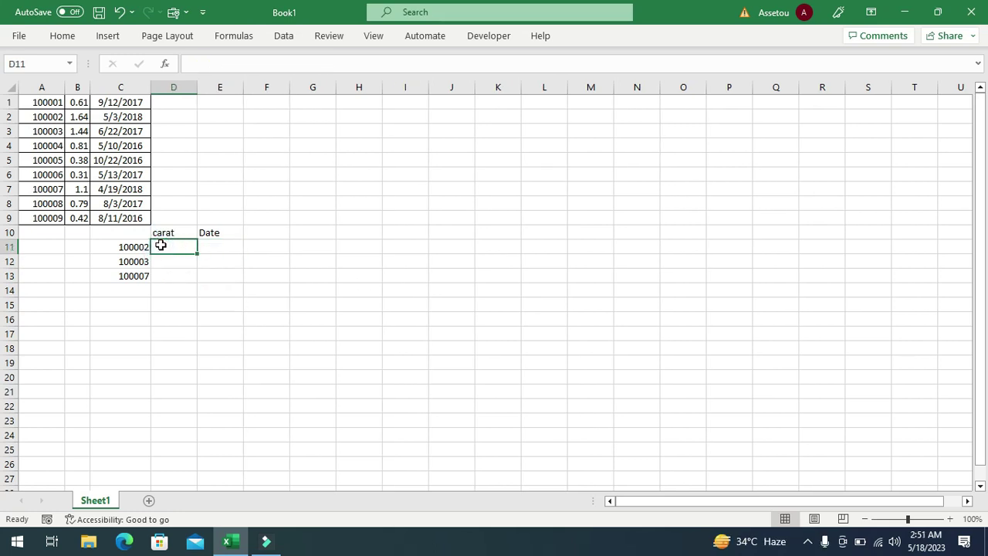
{"action": "type", "text": "="}
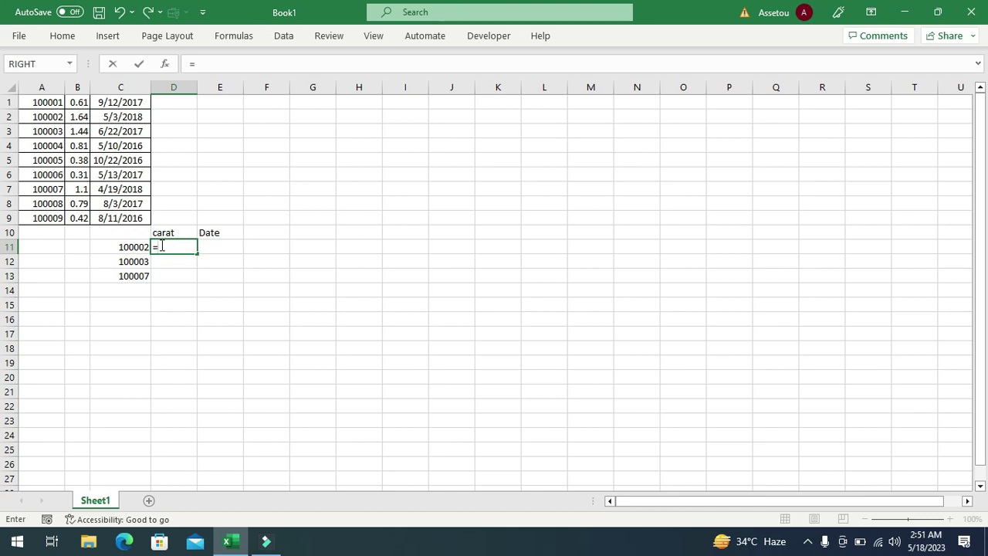
{"action": "type", "text": "vl"}
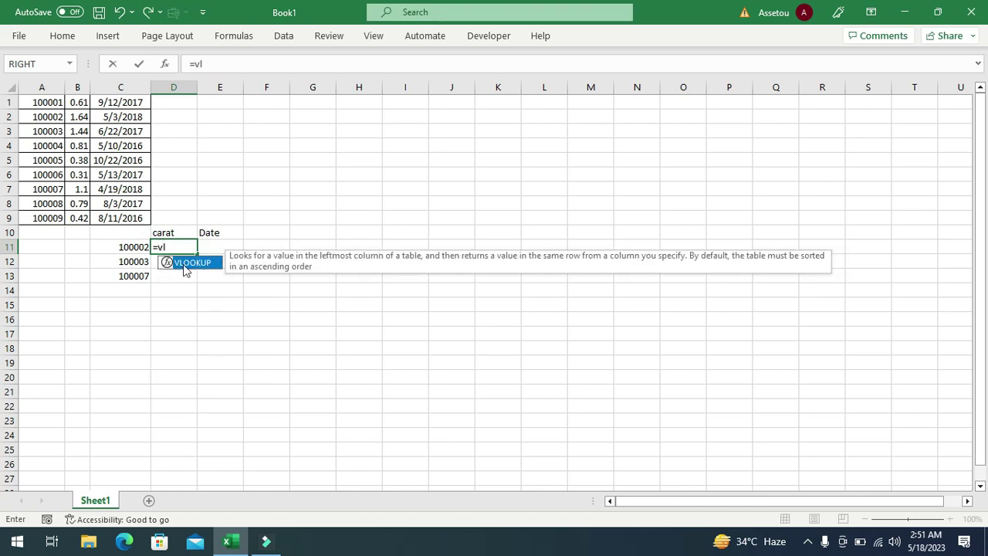
{"action": "double_click", "coordinate": [193, 262]}
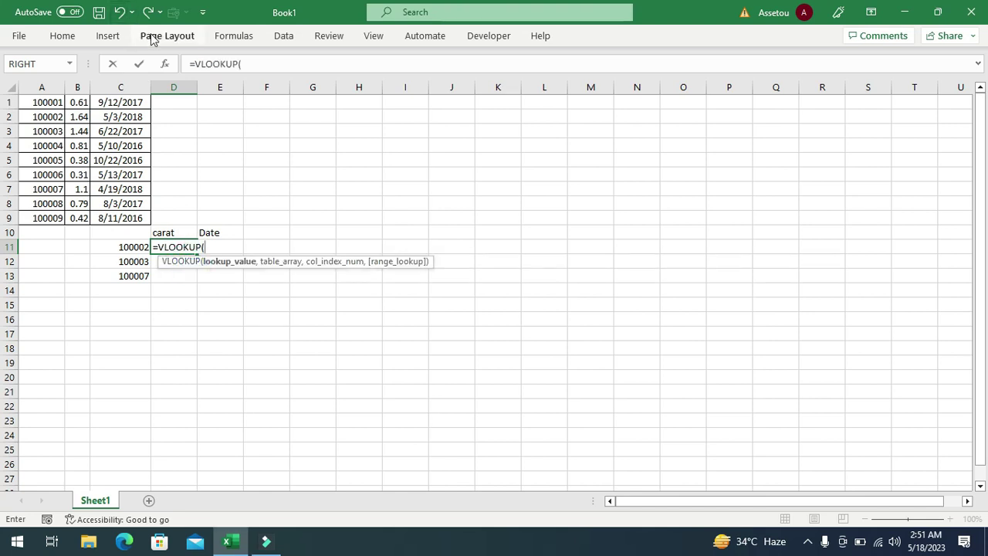
{"action": "left_click", "coordinate": [169, 64]}
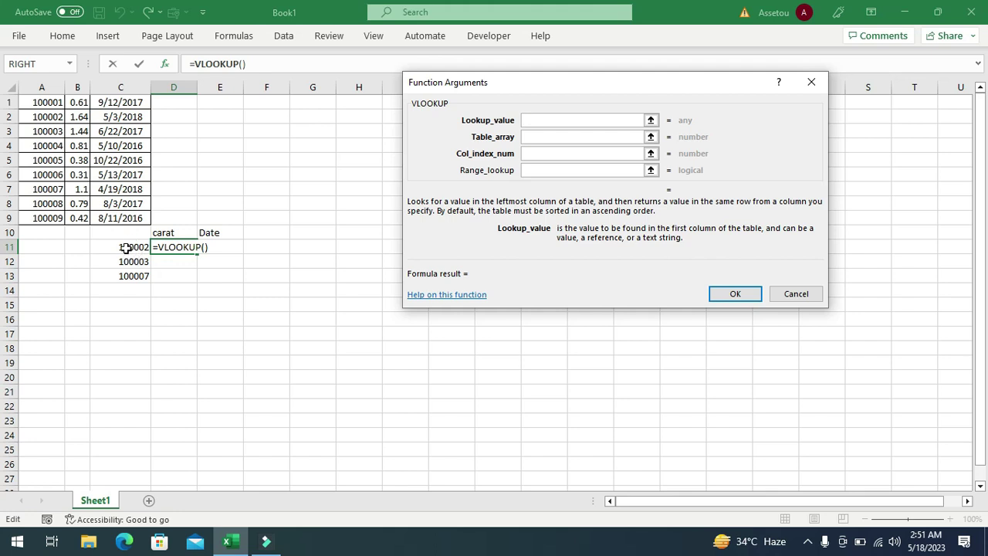
{"action": "left_click", "coordinate": [125, 247]}
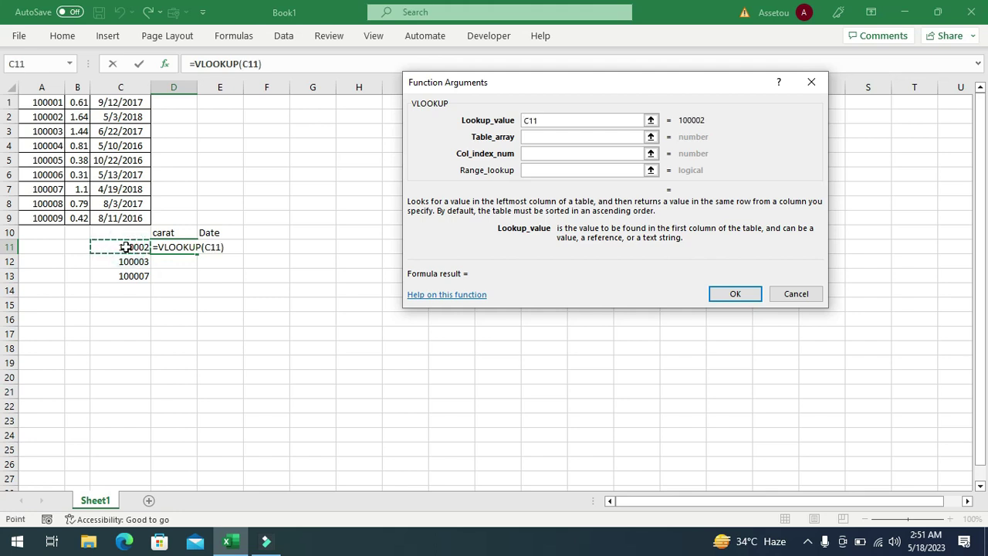
Set table A1:C9, column 2 and FALSE so D11 shows carat 1.64.
{"action": "key", "text": "Tab"}
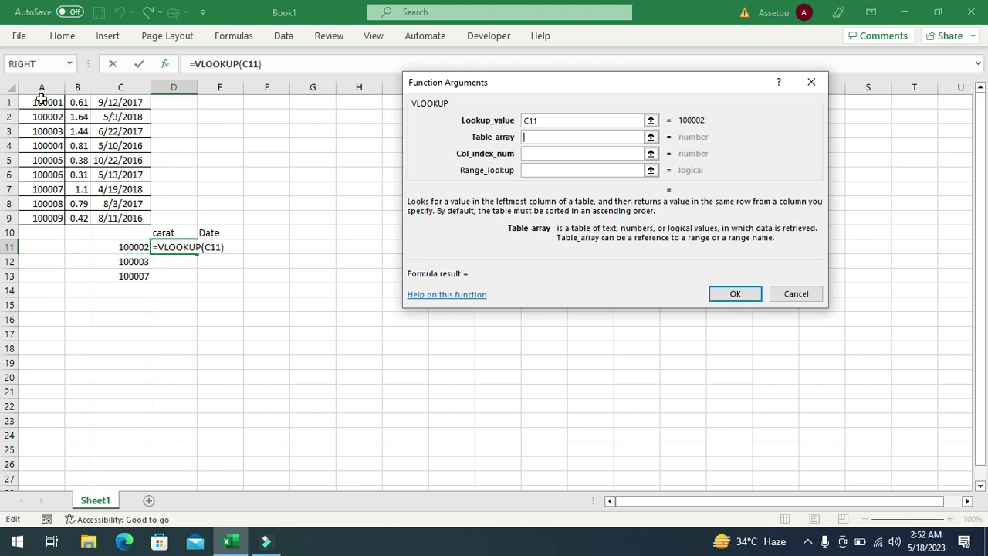
{"action": "left_click_drag", "start_coordinate": [42, 99], "coordinate": [106, 173]}
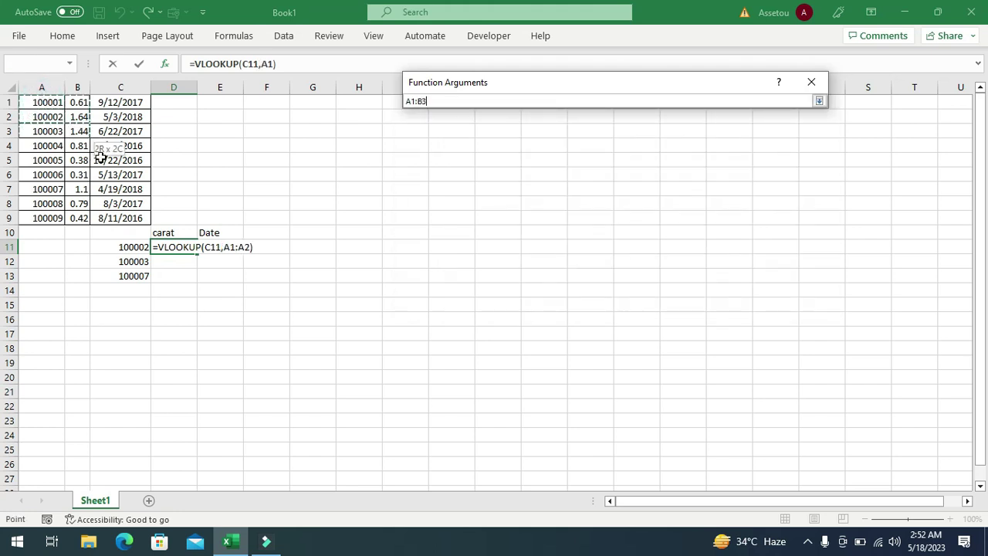
{"action": "left_click_drag", "start_coordinate": [106, 173], "coordinate": [101, 212]}
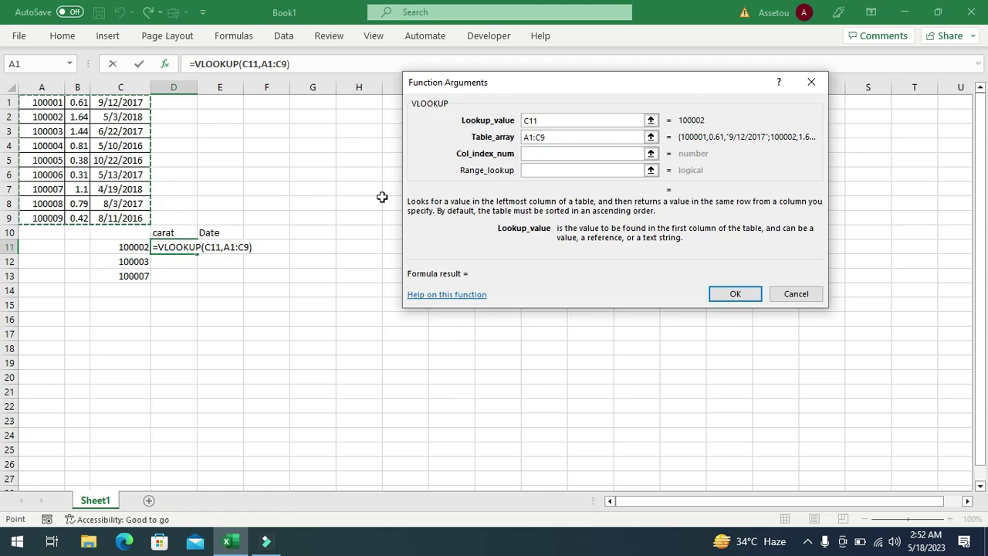
{"action": "left_click", "coordinate": [531, 154]}
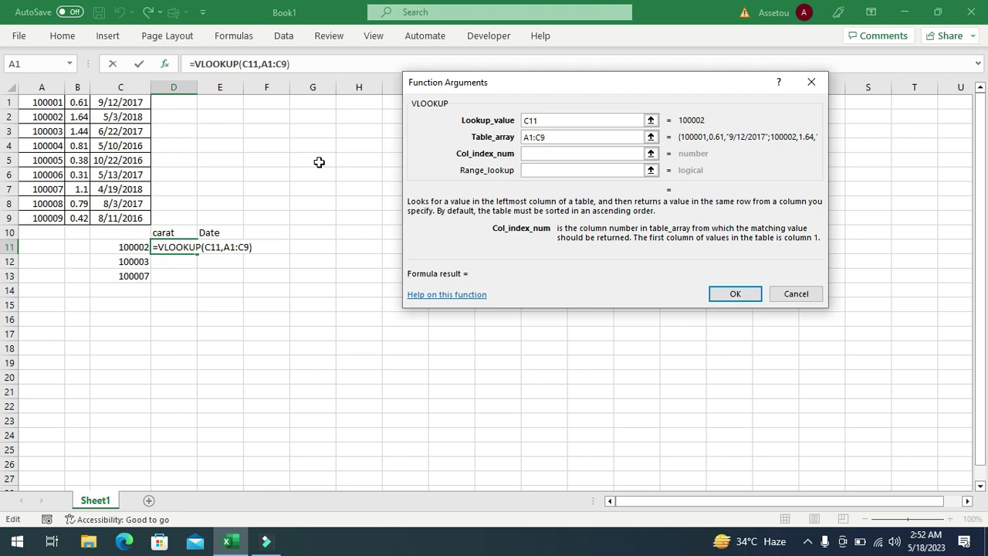
{"action": "type", "text": "2"}
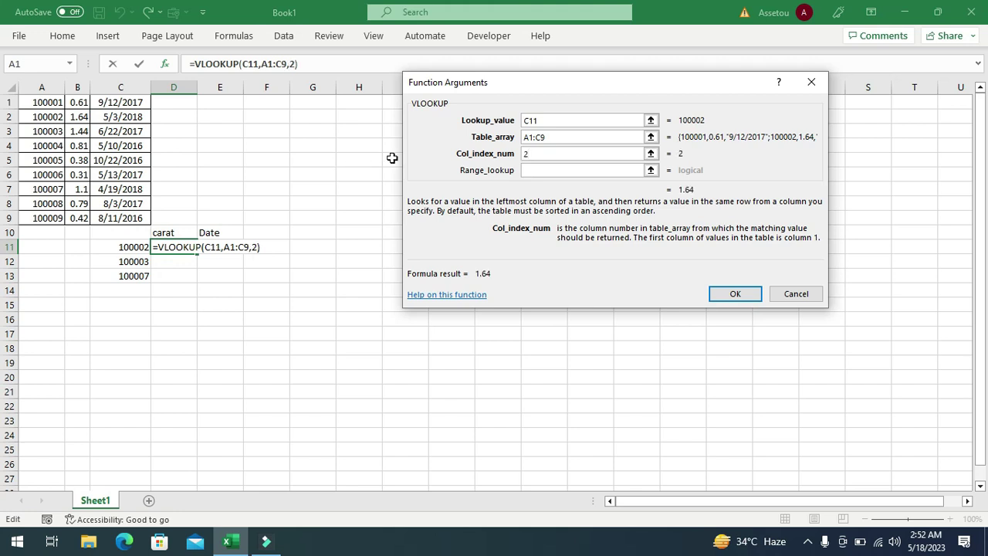
{"action": "left_click", "coordinate": [550, 170]}
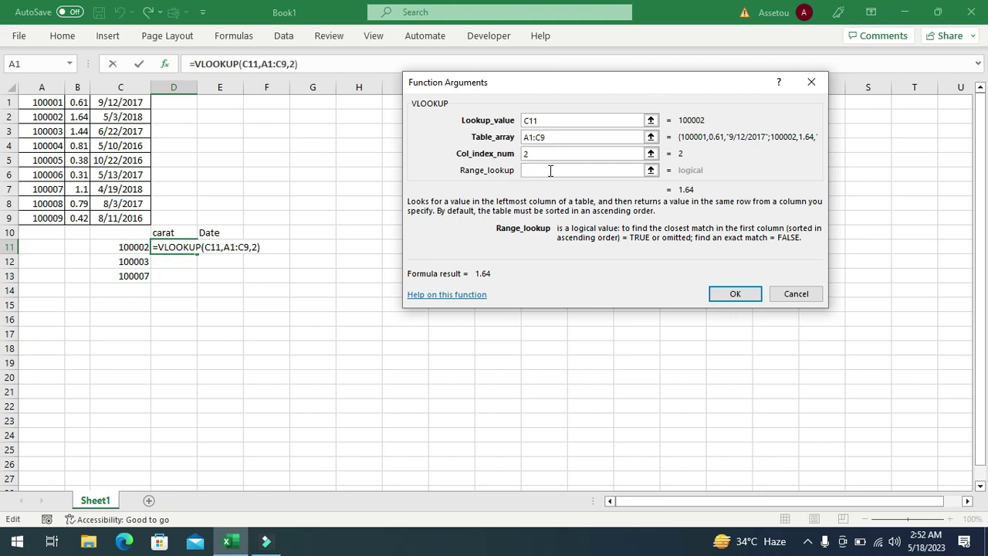
{"action": "type", "text": "F"}
{"action": "type", "text": "a"}
{"action": "type", "text": "A"}
{"action": "type", "text": "LSE"}
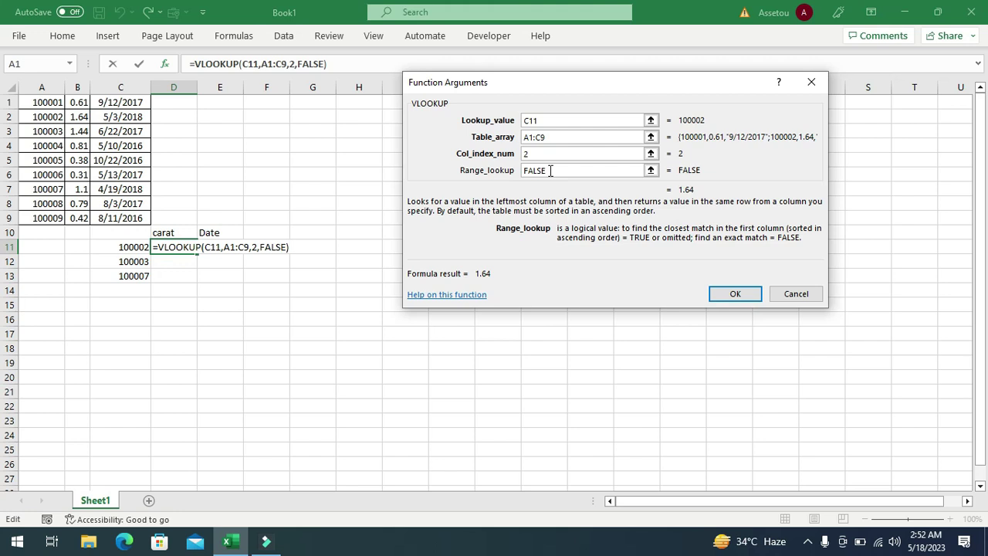
{"action": "left_click", "coordinate": [722, 298]}
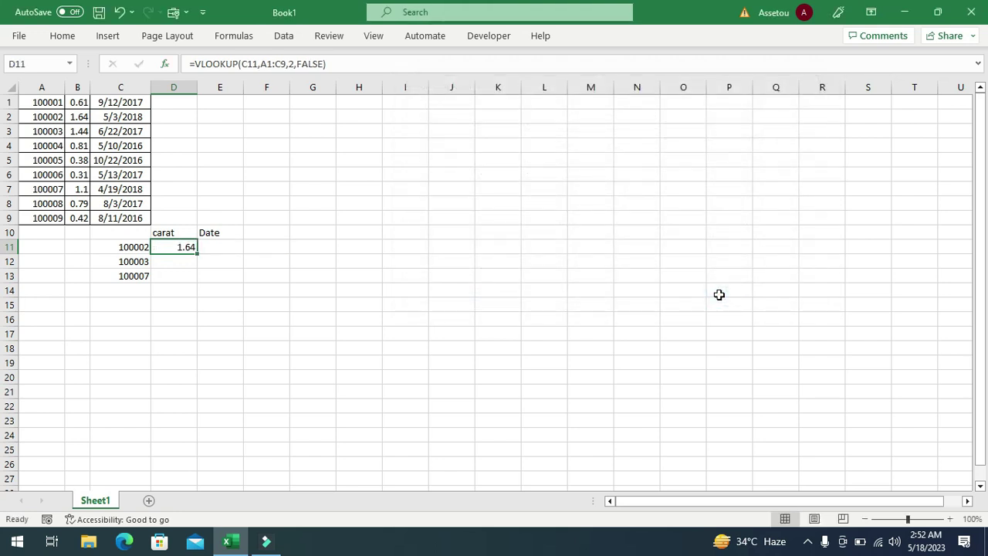
{"action": "left_click", "coordinate": [168, 264]}
{"action": "left_click", "coordinate": [169, 264]}
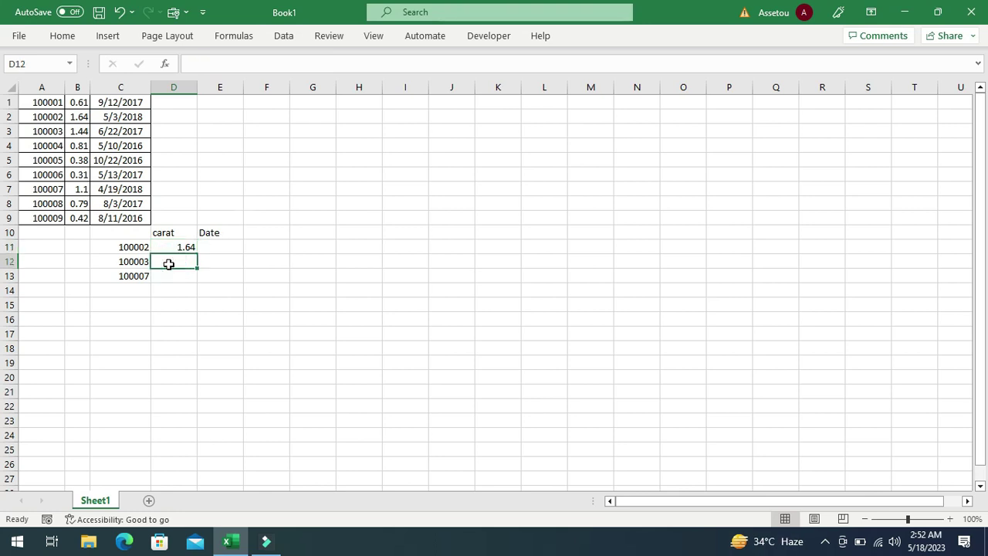
{"action": "type", "text": "="}
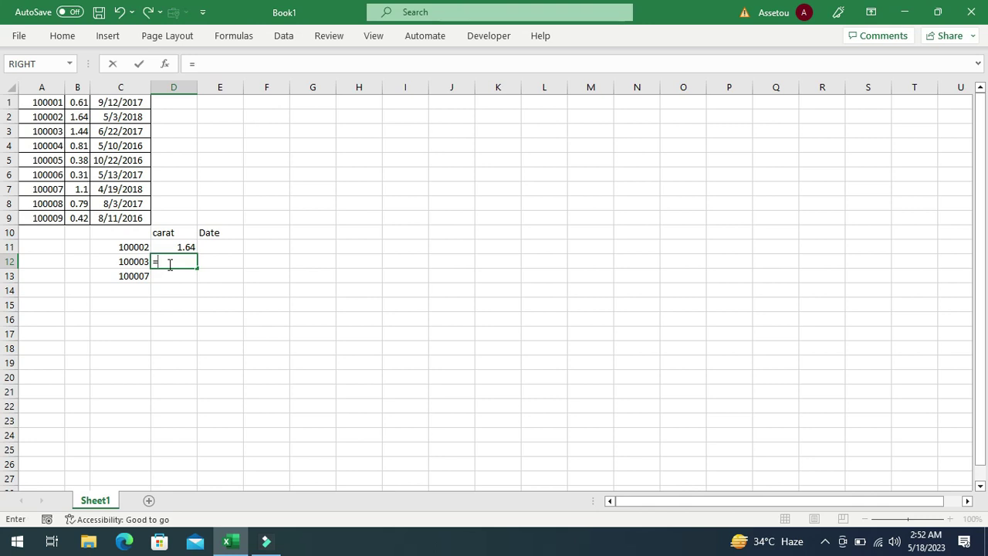
{"action": "key", "text": "BackSpace"}
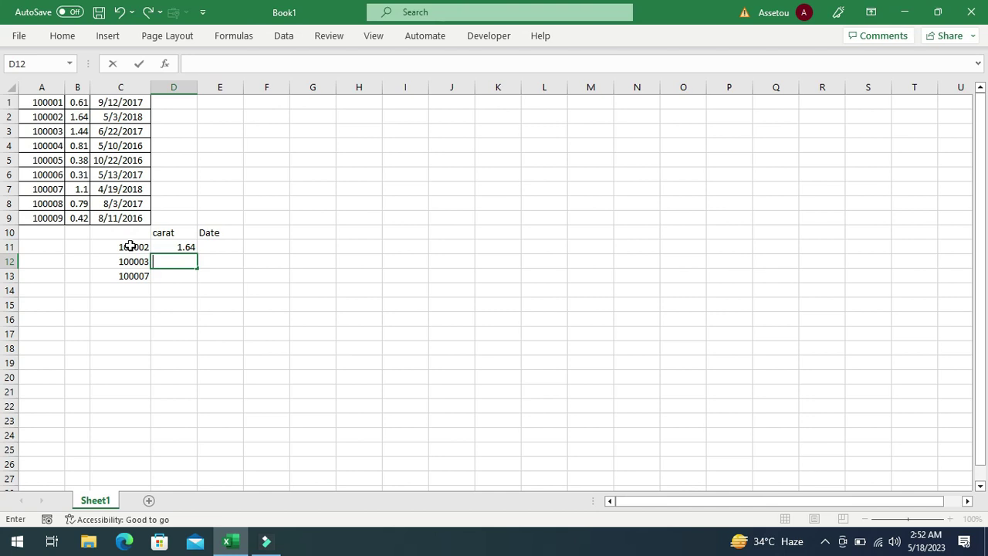
{"action": "left_click", "coordinate": [132, 246]}
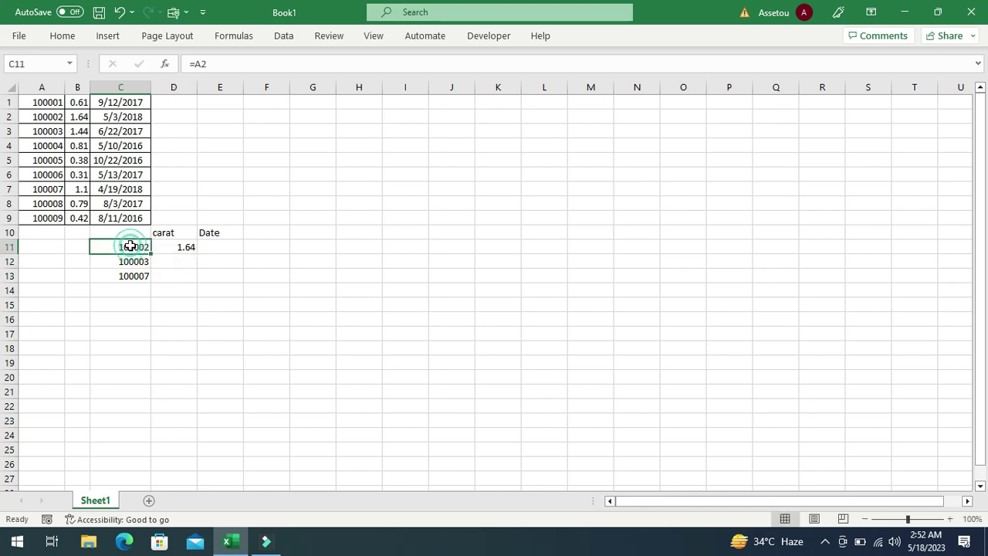
{"action": "left_click", "coordinate": [48, 117]}
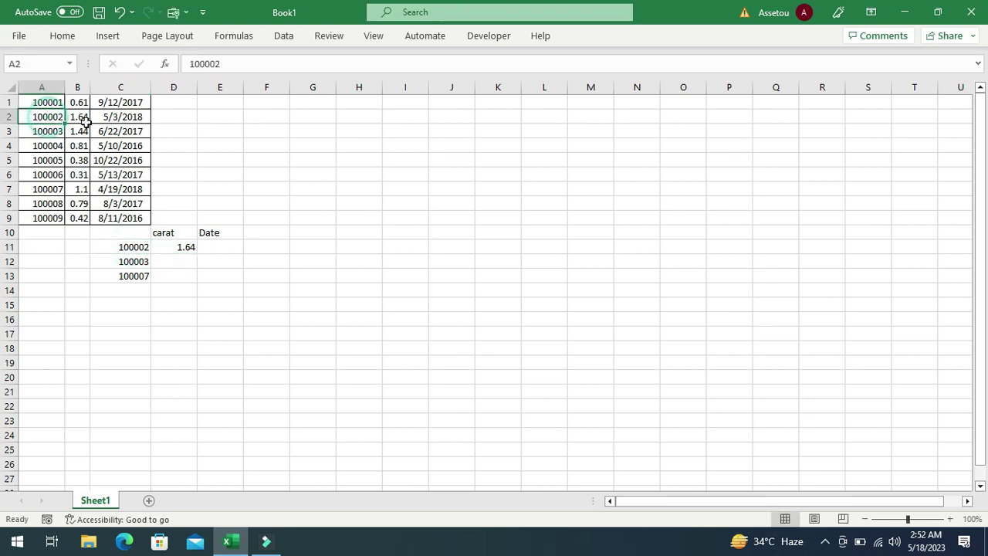
{"action": "left_click", "coordinate": [86, 120]}
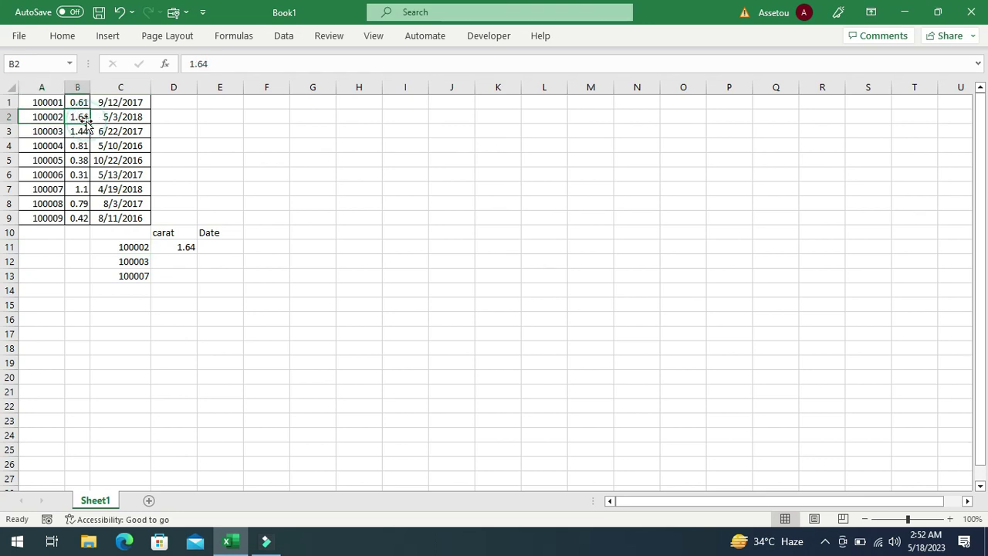
Start a VLOOKUP in D12 with C12 as the lookup value.
{"action": "left_click", "coordinate": [169, 261]}
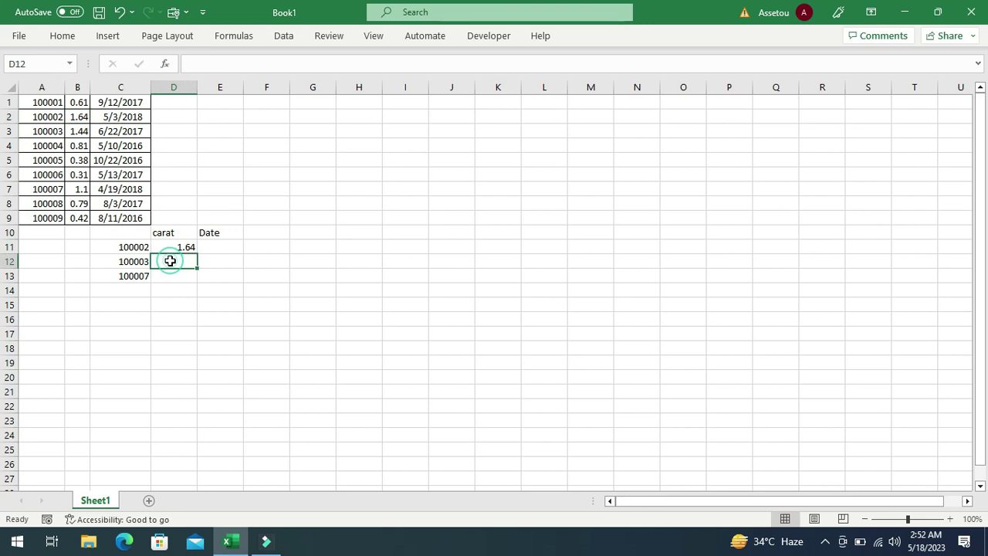
{"action": "type", "text": "="}
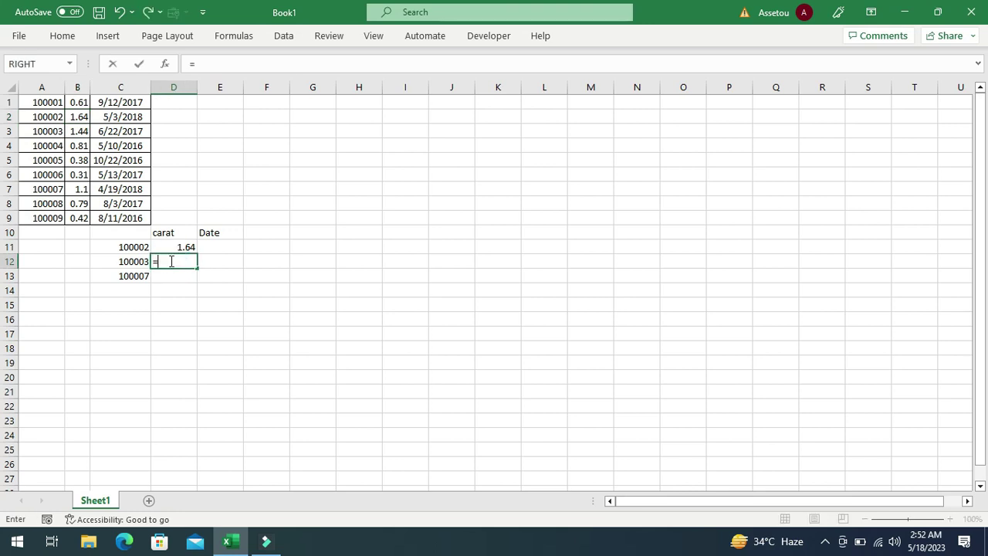
{"action": "type", "text": "V"}
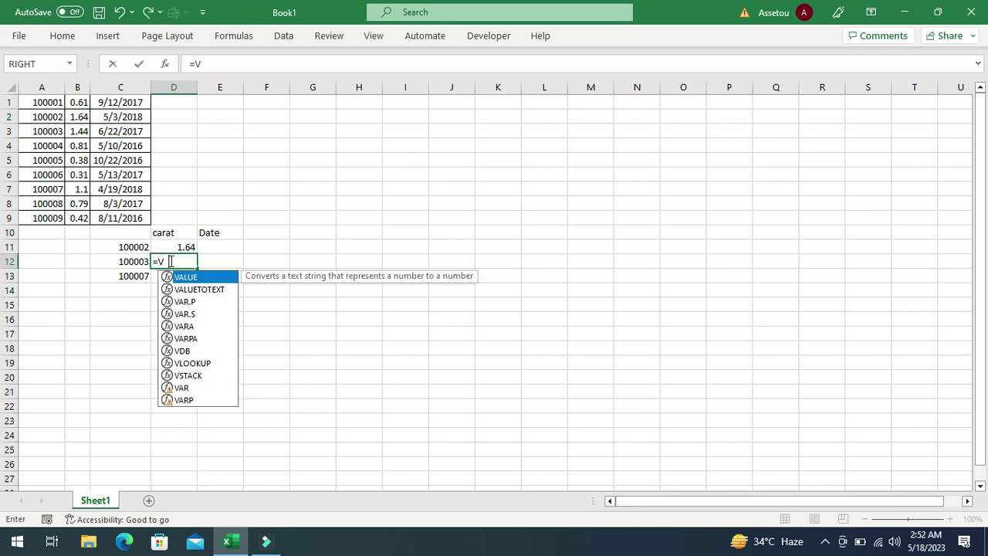
{"action": "type", "text": "L"}
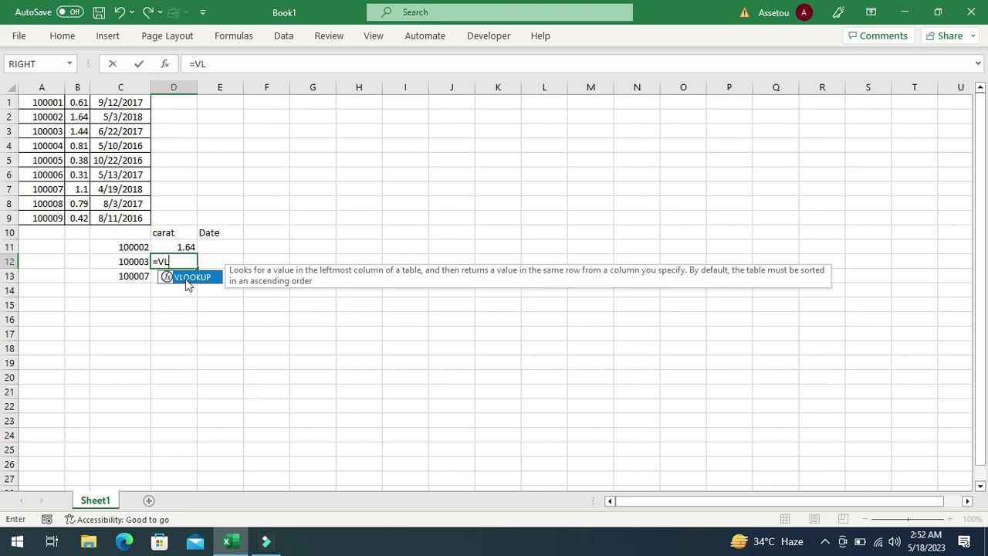
{"action": "double_click", "coordinate": [185, 278]}
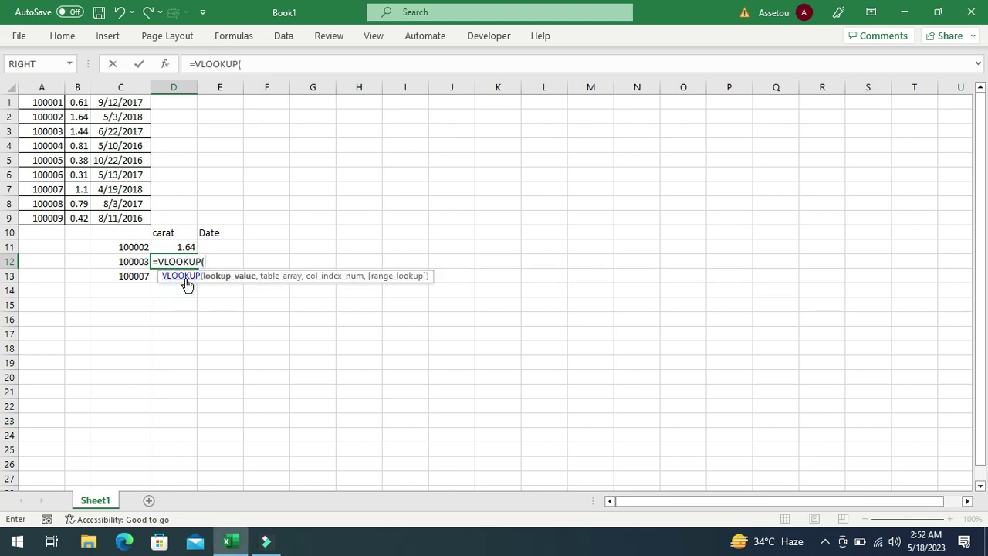
{"action": "left_click", "coordinate": [168, 62]}
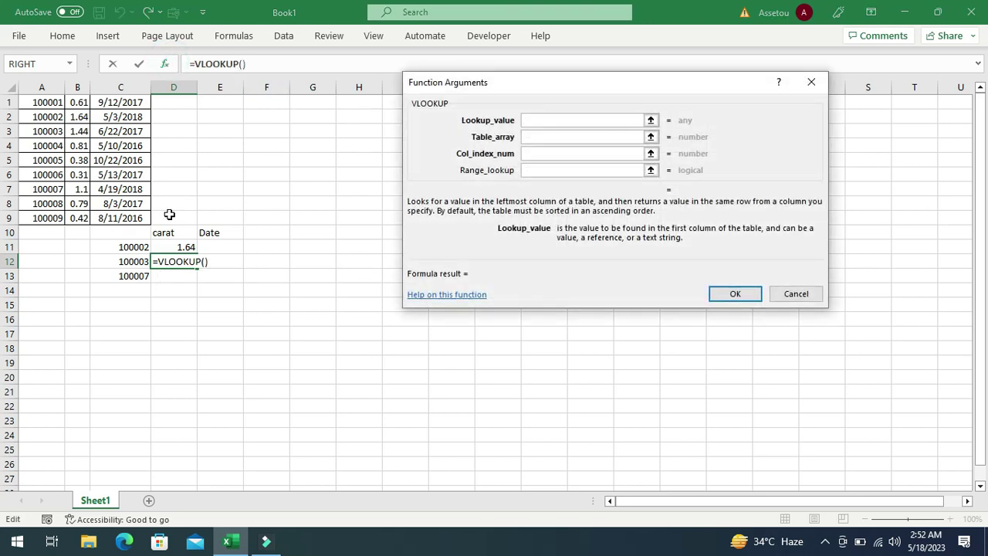
{"action": "left_click", "coordinate": [130, 262]}
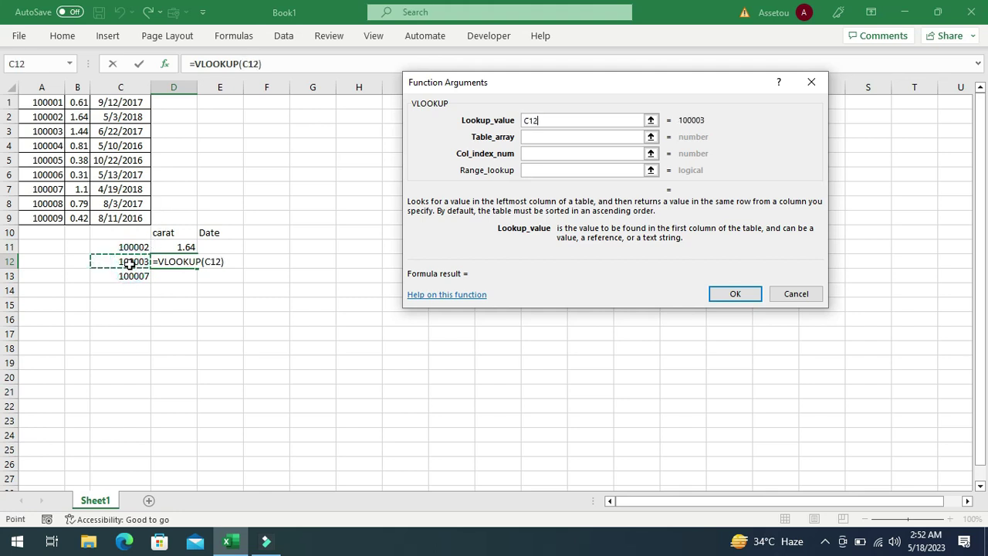
Set table A1:C9, column 2 and FALSE so D12 shows carat 1.44.
{"action": "left_click", "coordinate": [528, 138]}
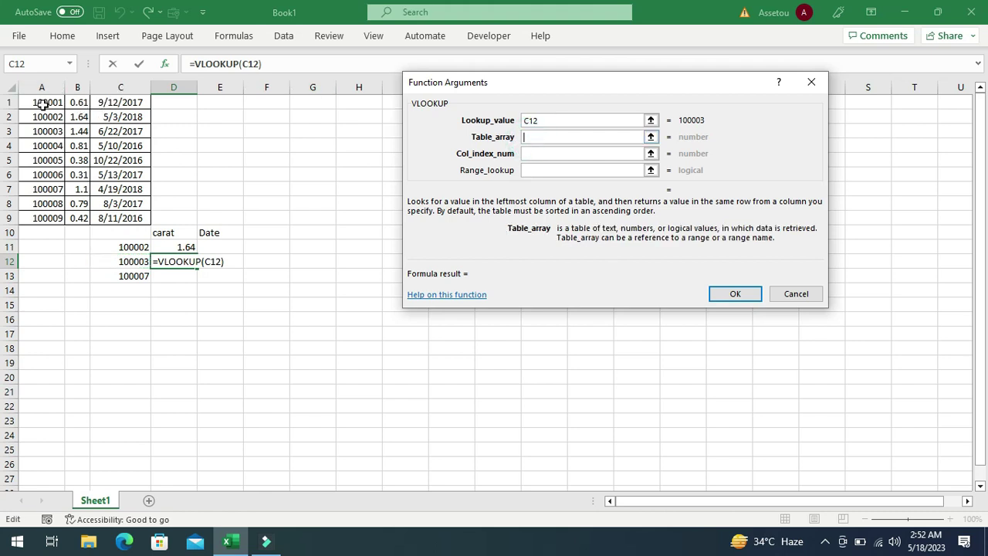
{"action": "left_click_drag", "start_coordinate": [44, 104], "coordinate": [128, 218]}
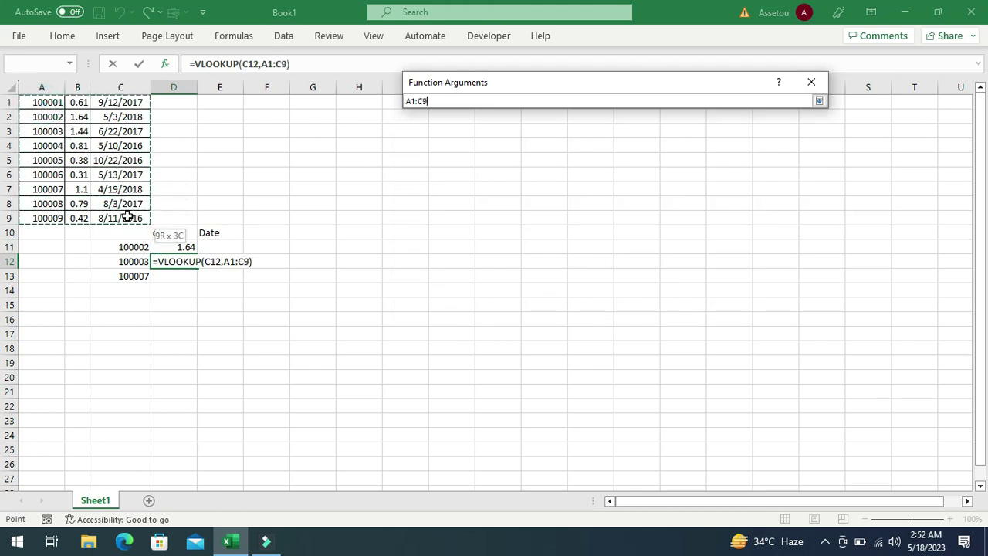
{"action": "left_click", "coordinate": [527, 154]}
{"action": "left_click", "coordinate": [527, 154]}
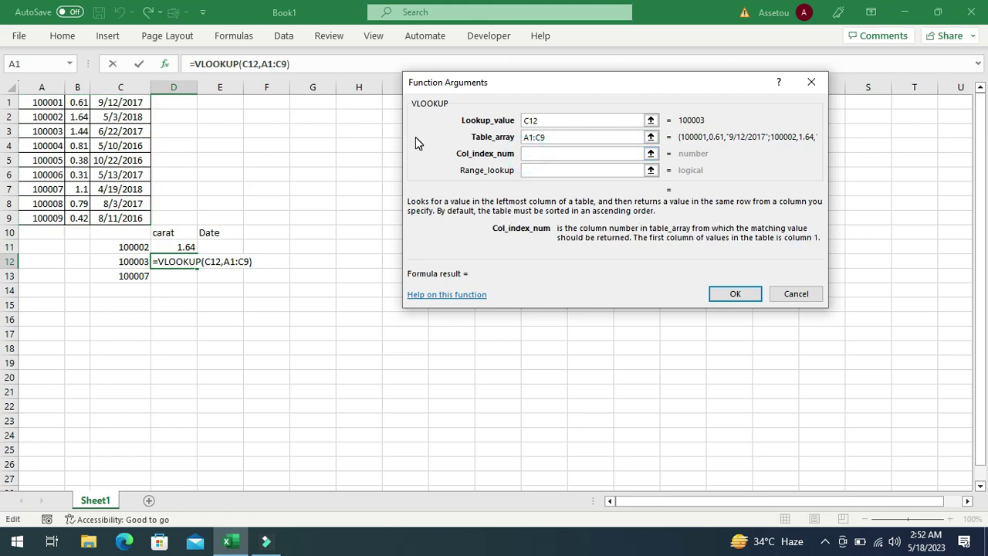
{"action": "type", "text": "2"}
{"action": "left_click", "coordinate": [548, 170]}
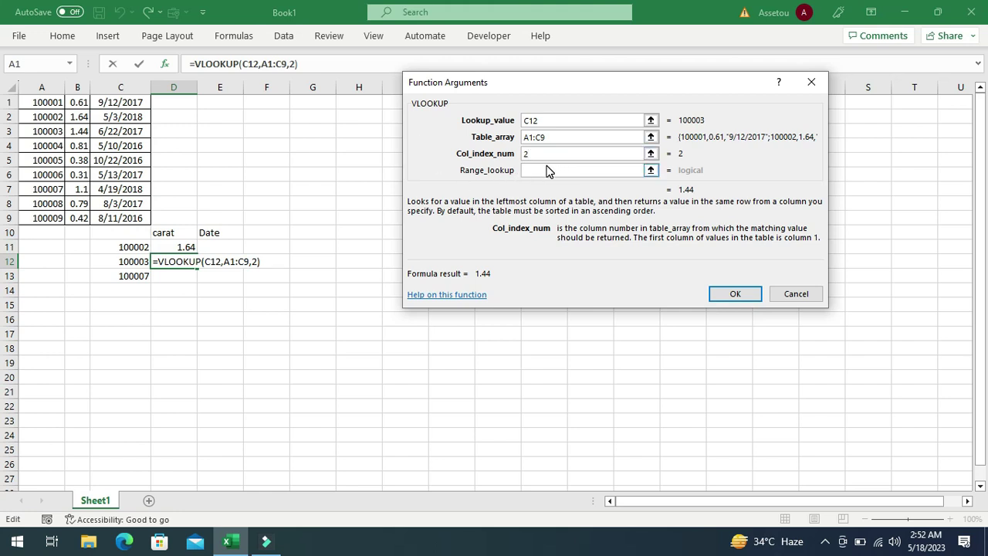
{"action": "left_click", "coordinate": [547, 169]}
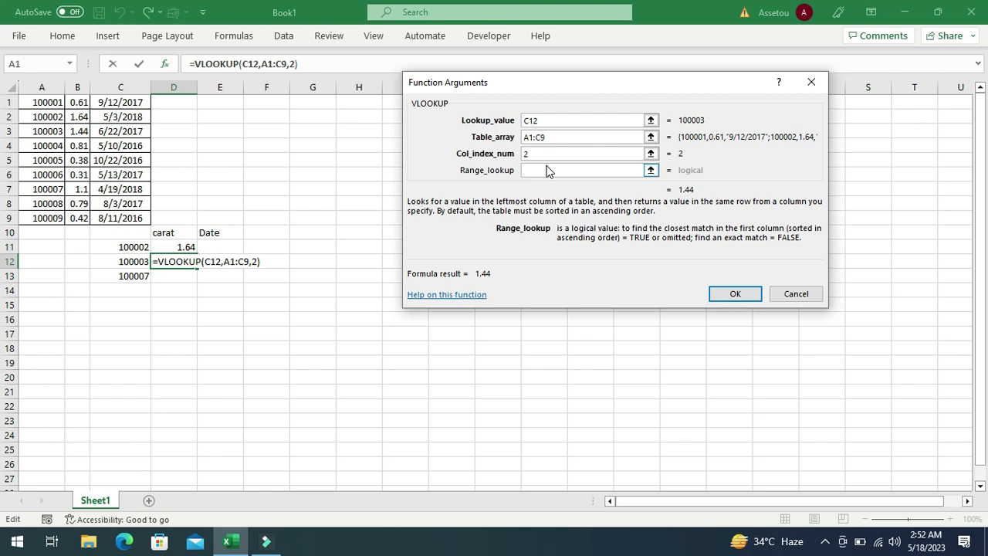
{"action": "type", "text": "FALSE"}
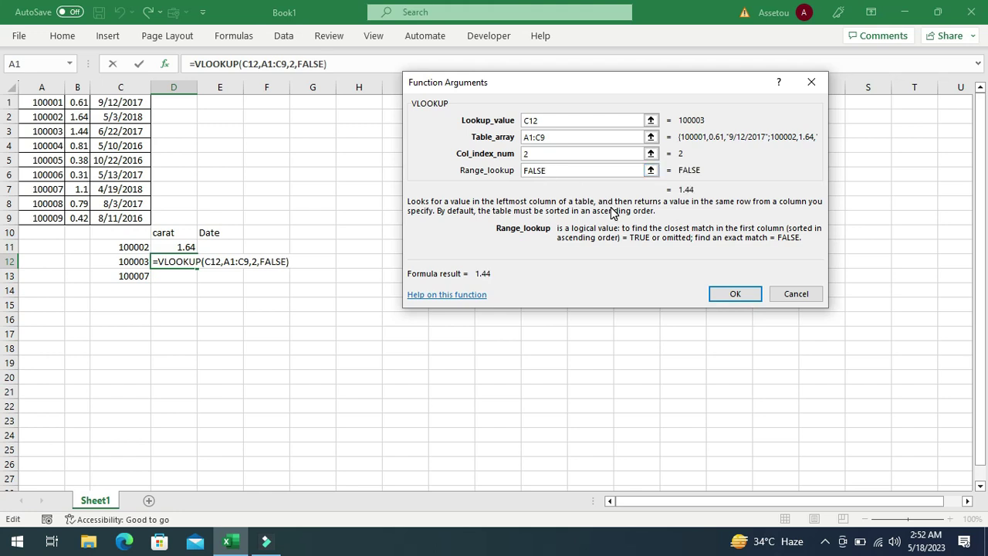
{"action": "left_click", "coordinate": [735, 296]}
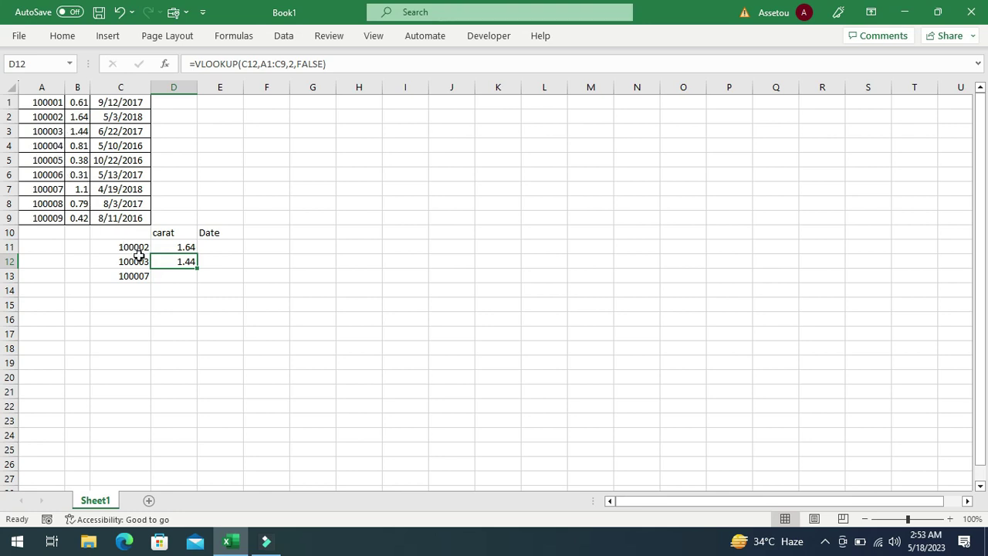
Type =VLOOKUP(C13, into D13 and open its Function Arguments form.
{"action": "left_click", "coordinate": [158, 286]}
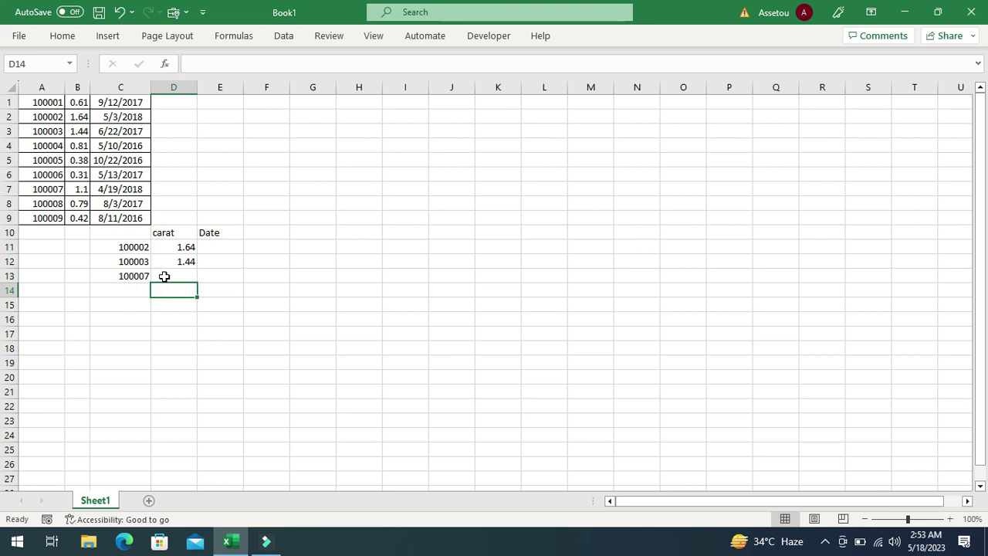
{"action": "left_click", "coordinate": [165, 277]}
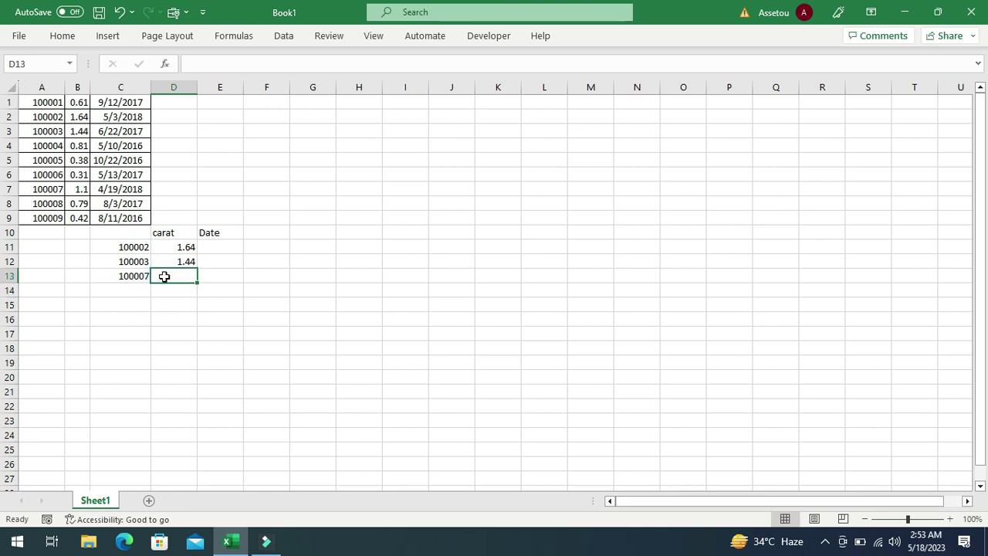
{"action": "type", "text": "="}
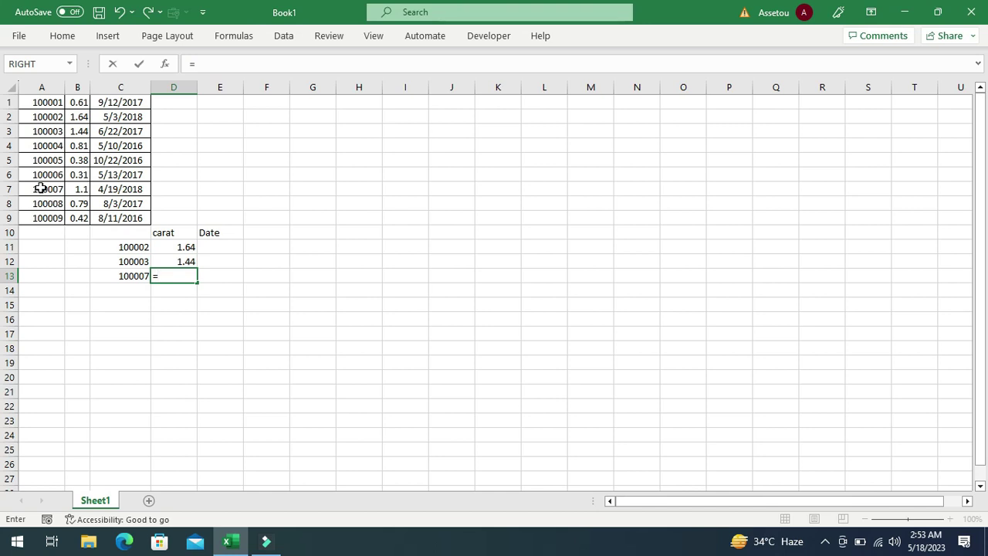
{"action": "left_click", "coordinate": [127, 278]}
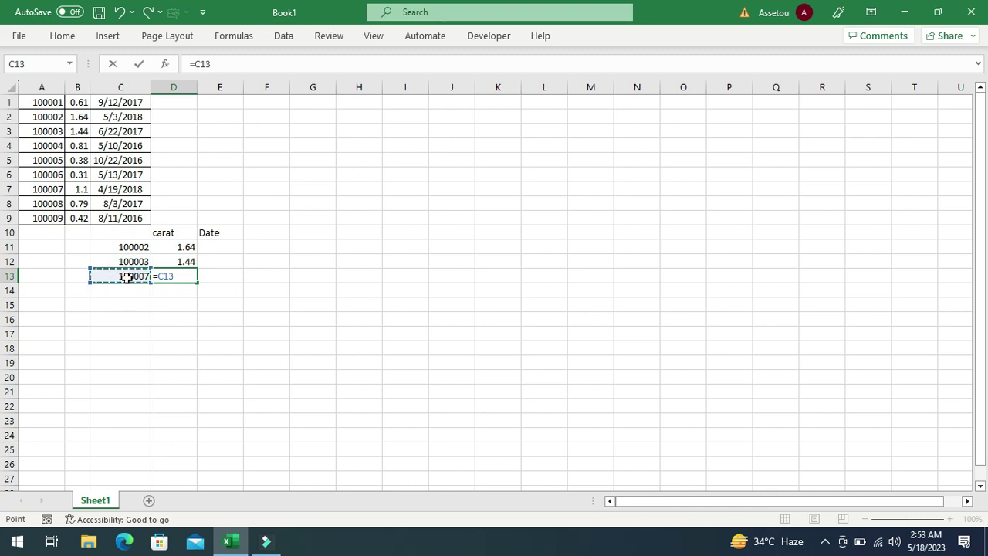
{"action": "type", "text": "VL"}
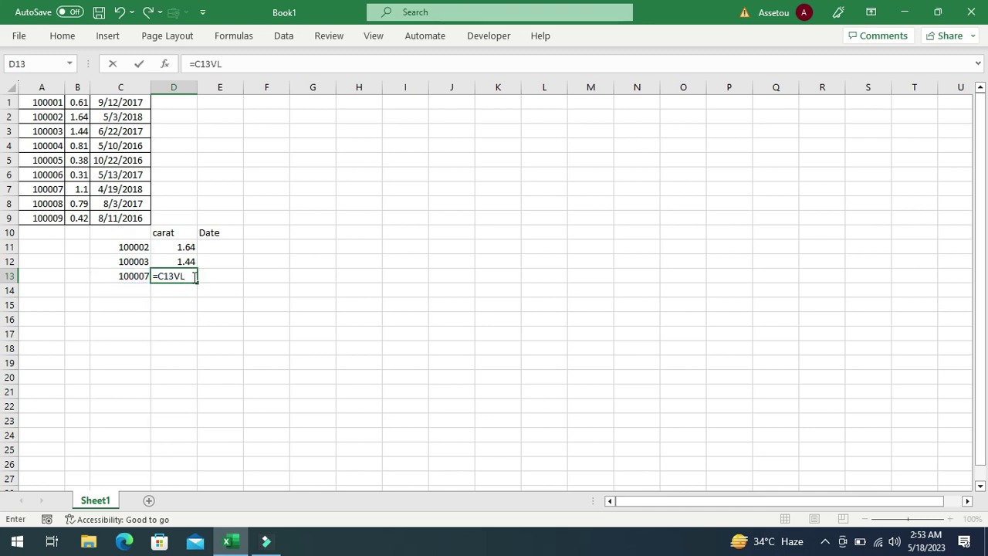
{"action": "key", "text": "BackSpace"}
{"action": "key", "text": "BackSpace"}
{"action": "key", "text": "BackSpace"}
{"action": "key", "text": "BackSpace"}
{"action": "type", "text": "VL"}
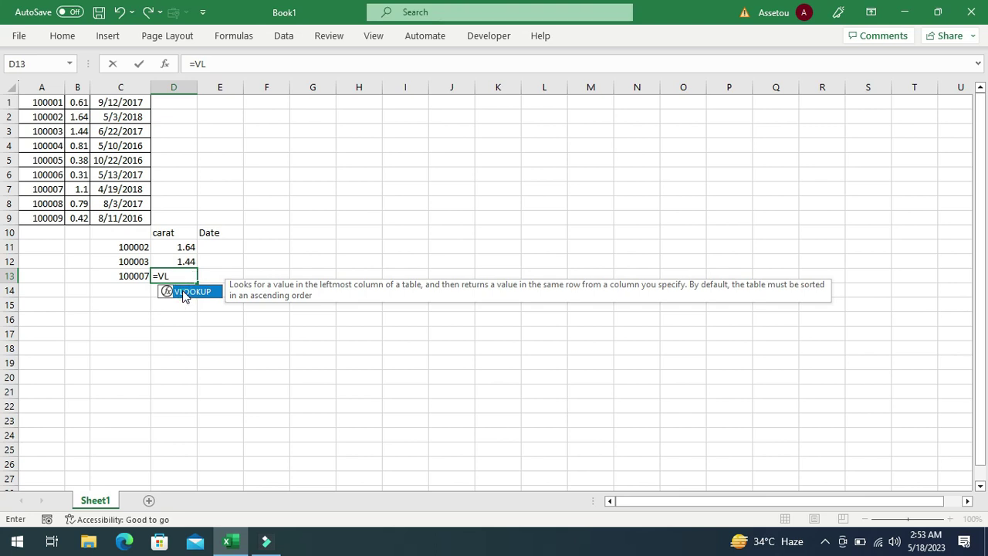
{"action": "double_click", "coordinate": [183, 292]}
{"action": "left_click", "coordinate": [123, 279]}
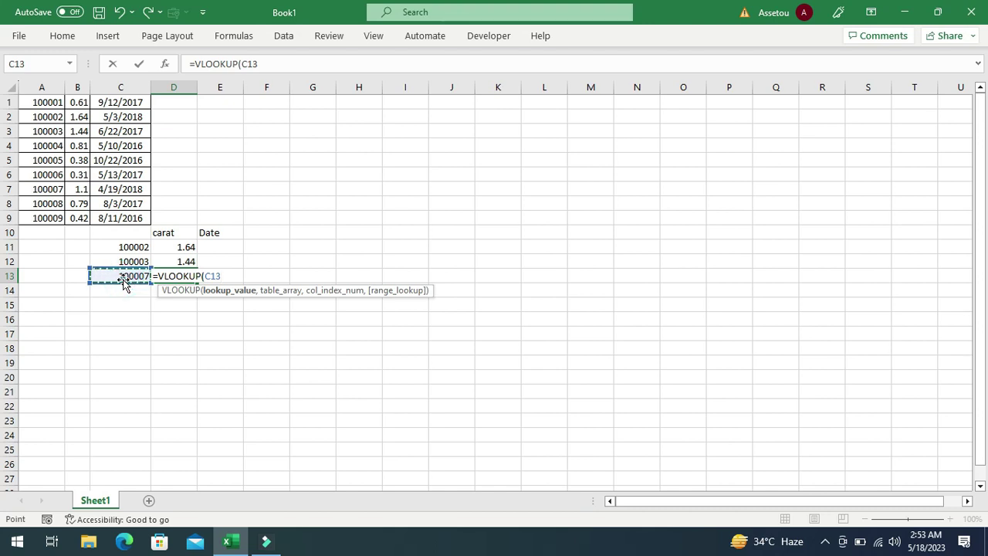
{"action": "type", "text": ","}
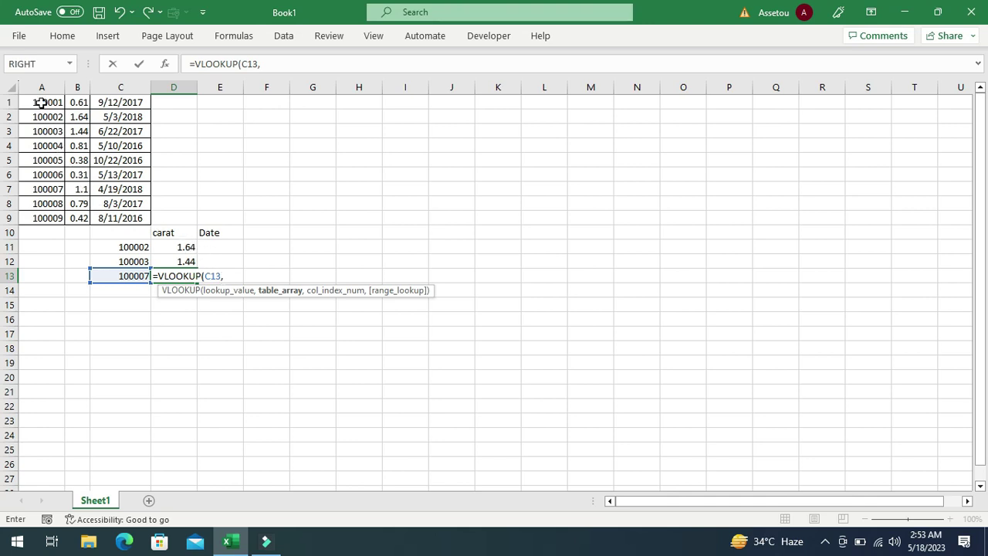
{"action": "left_click", "coordinate": [165, 64]}
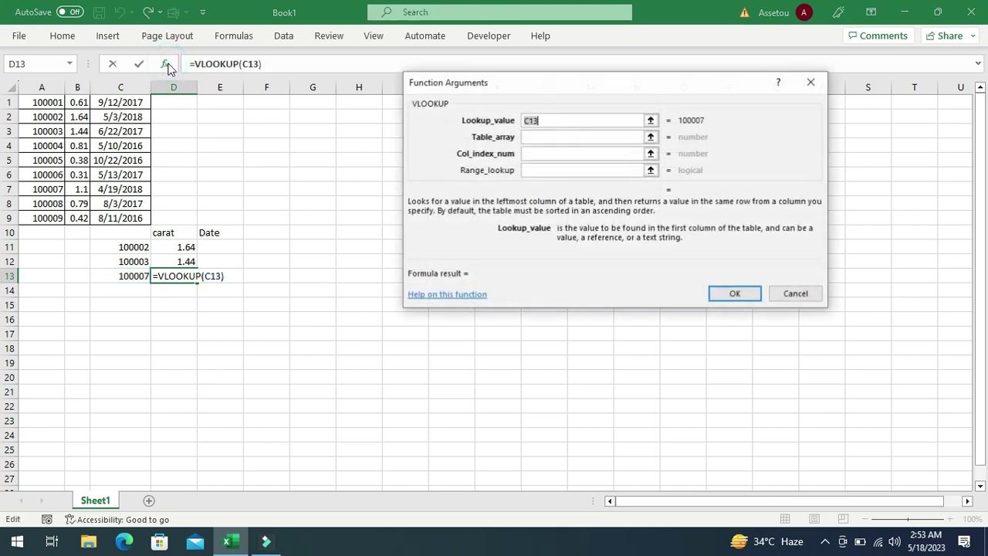
Set table A1:C9, column 2 and FALSE, confirming so D13 shows 1.1.
{"action": "left_click", "coordinate": [528, 137]}
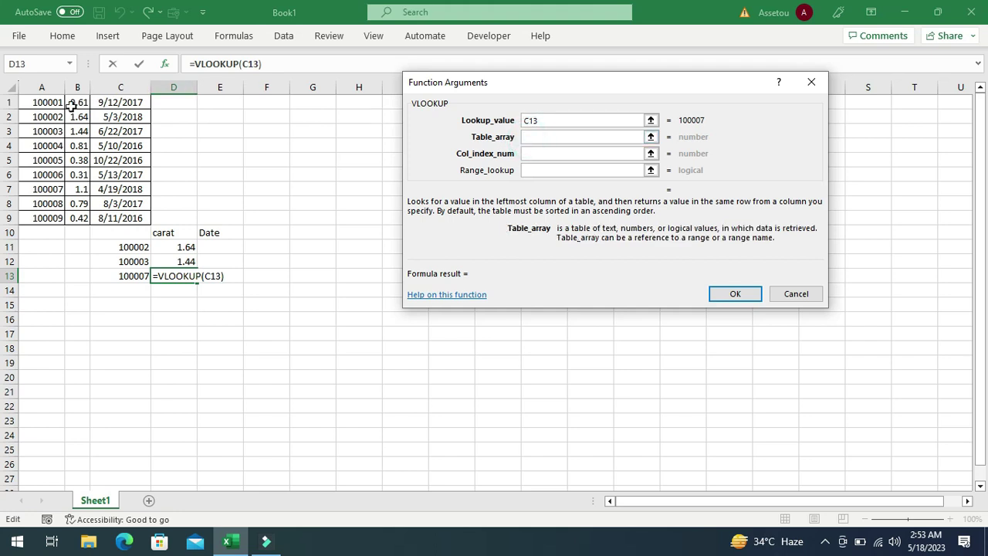
{"action": "left_click_drag", "start_coordinate": [51, 103], "coordinate": [121, 219]}
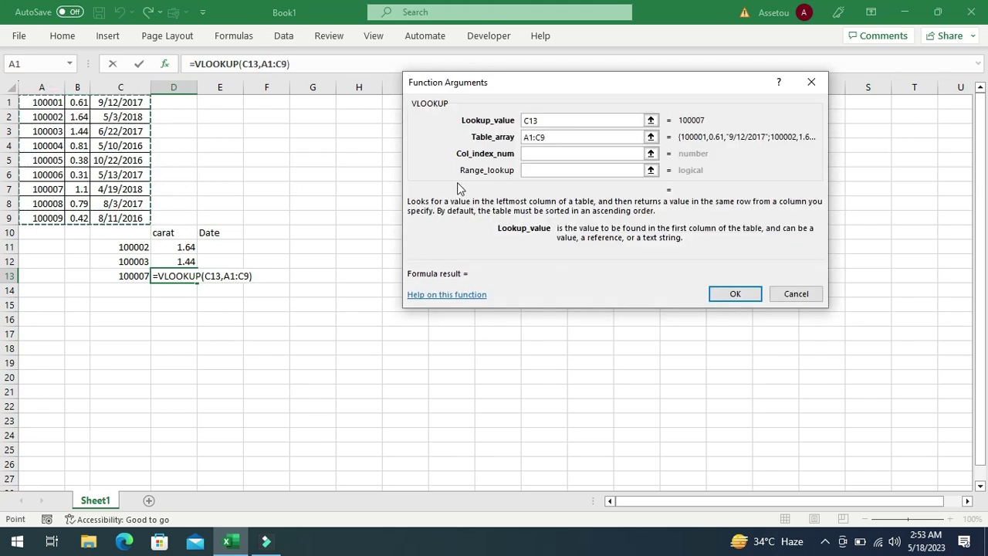
{"action": "left_click", "coordinate": [535, 154]}
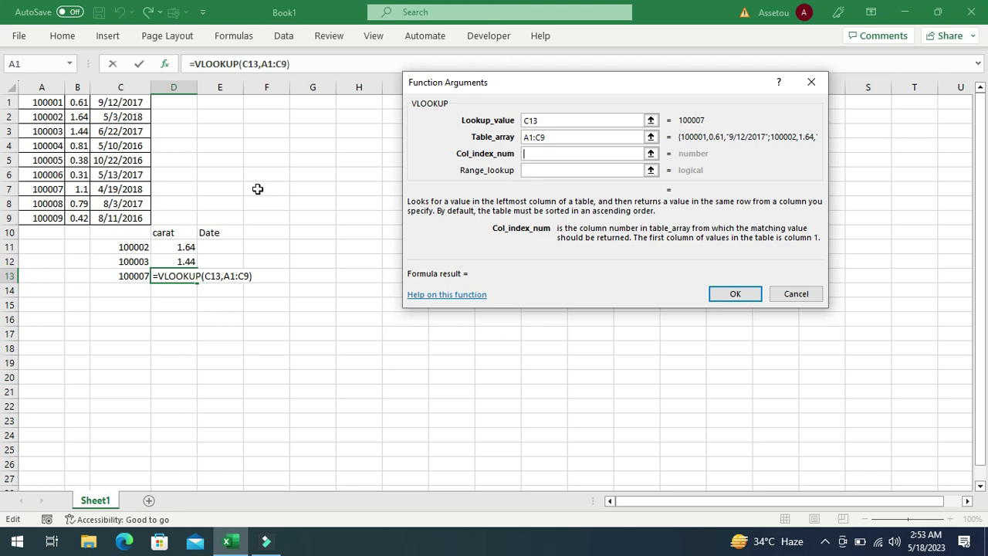
{"action": "type", "text": "2"}
{"action": "left_click", "coordinate": [524, 170]}
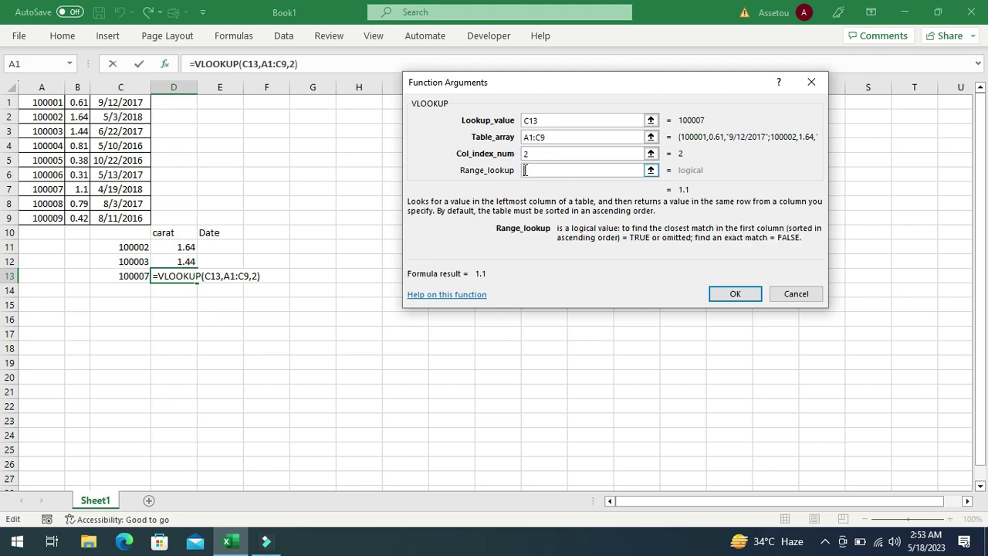
{"action": "type", "text": "f"}
{"action": "key", "text": "BackSpace"}
{"action": "type", "text": "F"}
{"action": "type", "text": "ALSE"}
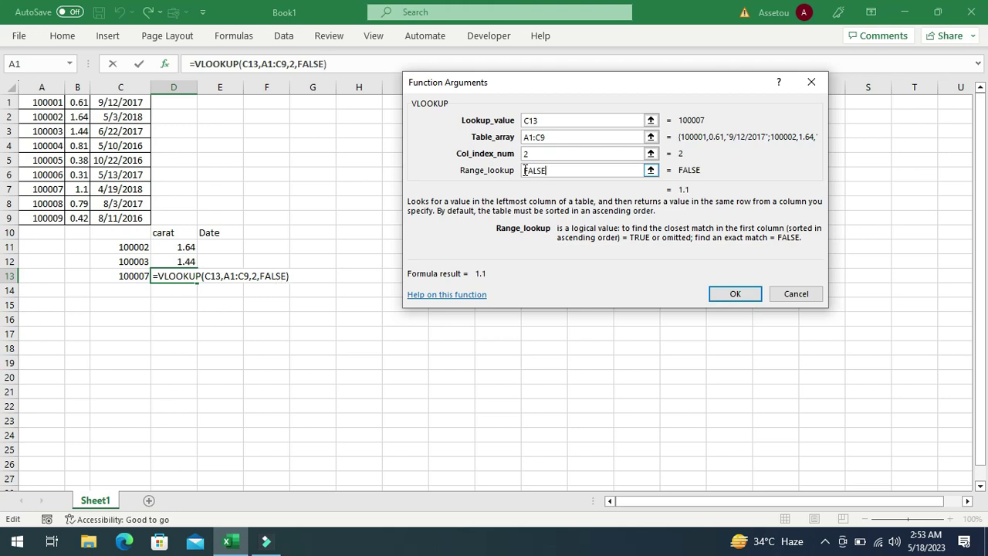
{"action": "left_click", "coordinate": [721, 297]}
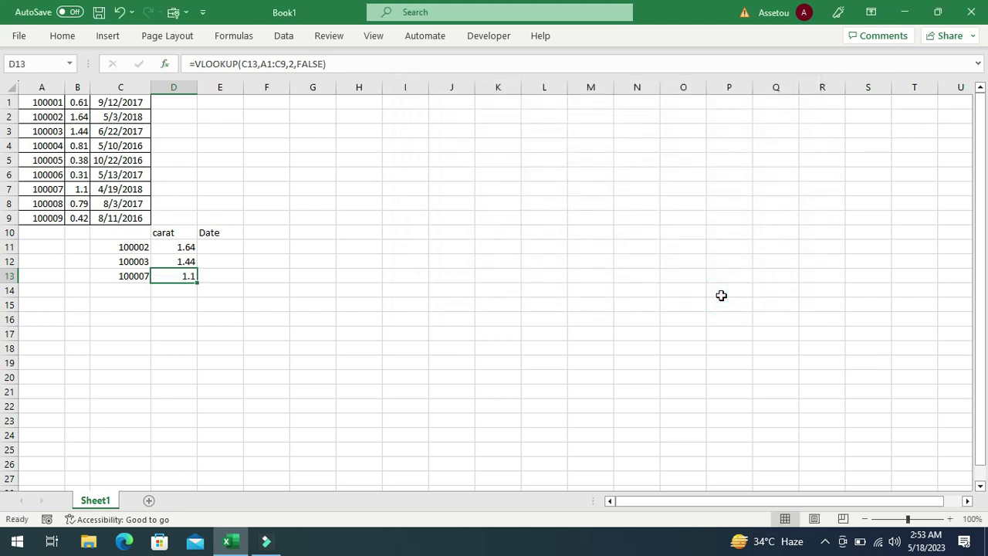
Start a VLOOKUP formula in E11 with C11 as the lookup value.
{"action": "left_click", "coordinate": [206, 247]}
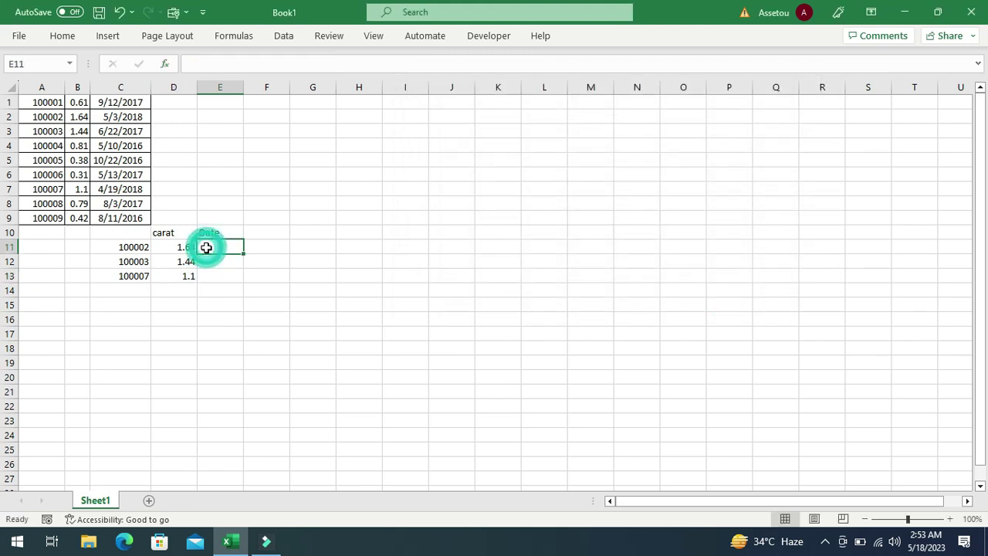
{"action": "type", "text": "="}
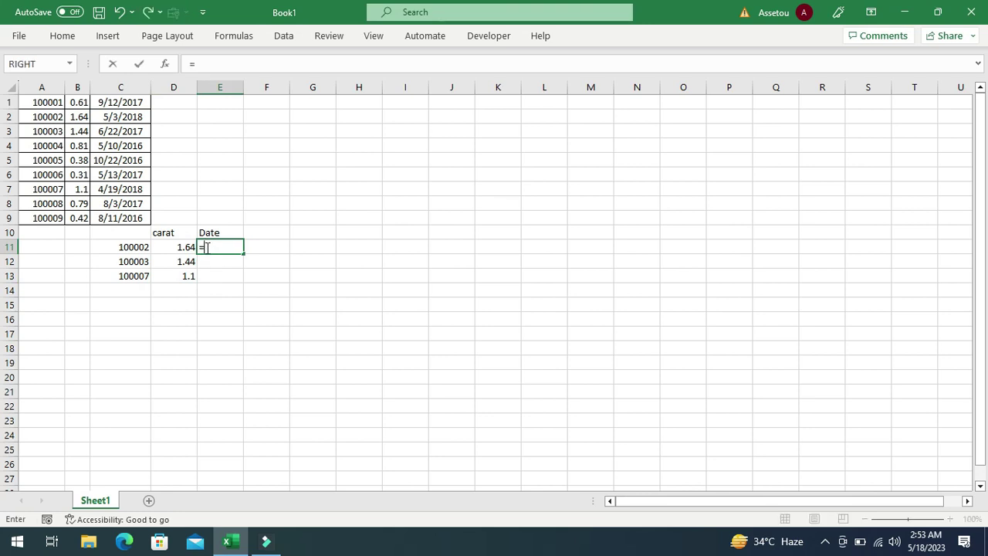
{"action": "type", "text": "VLOOKUP("}
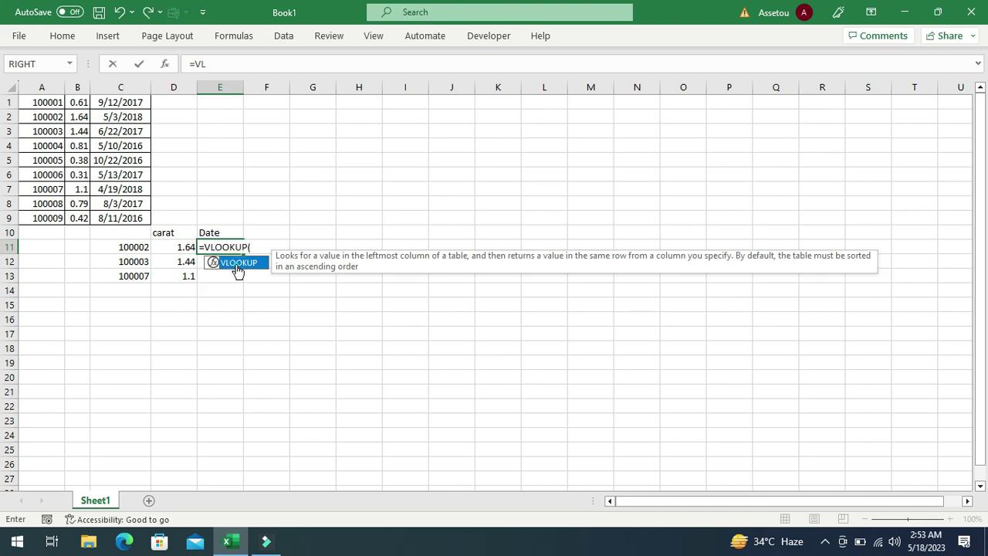
{"action": "double_click", "coordinate": [238, 263]}
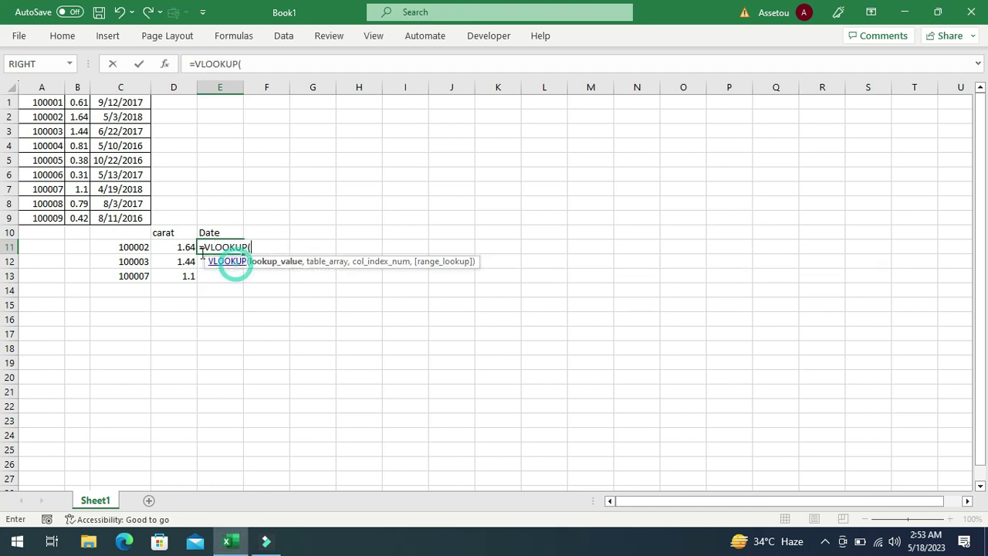
{"action": "left_click", "coordinate": [132, 247]}
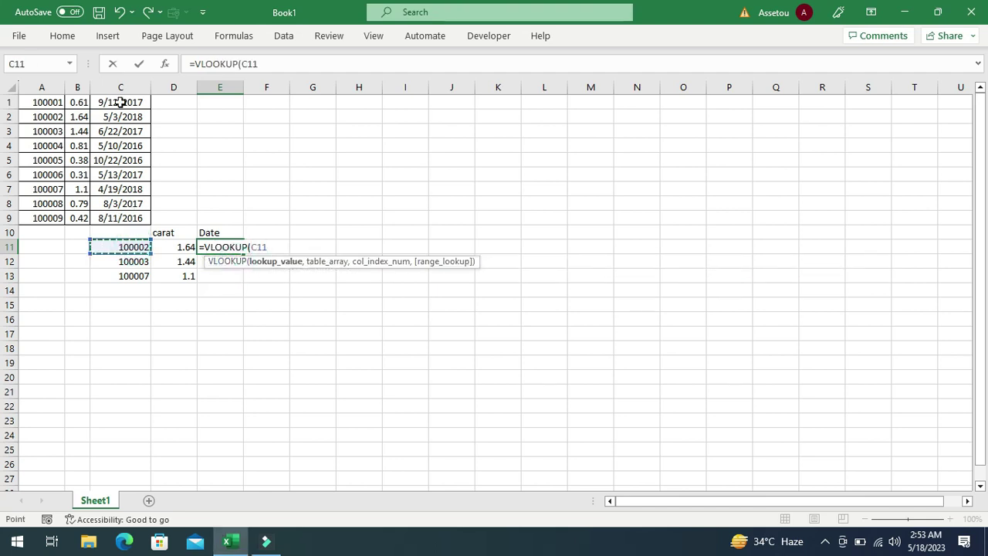
Finish E11's VLOOKUP with table A1:C9, column 3 and FALSE, showing 5/3/2018.
{"action": "left_click", "coordinate": [170, 65]}
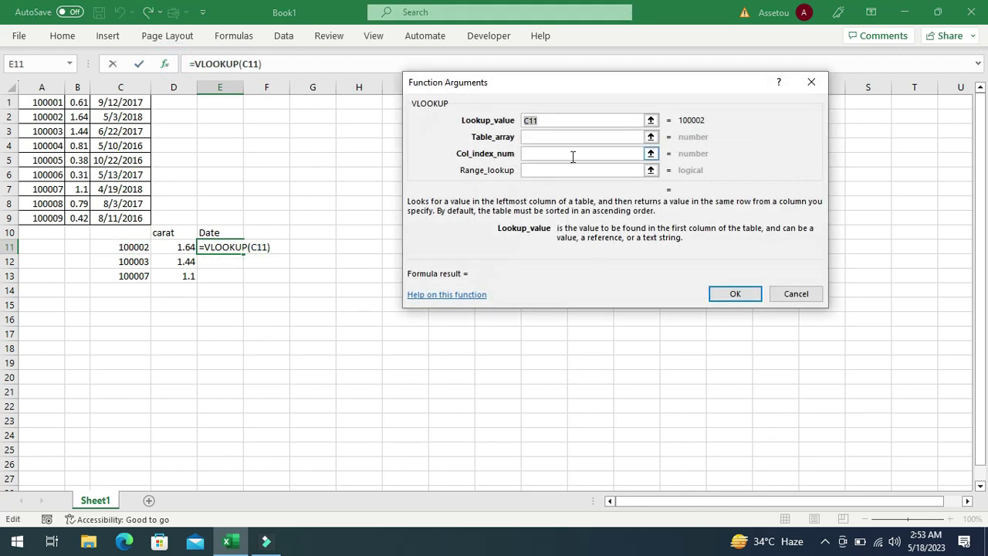
{"action": "left_click", "coordinate": [549, 137]}
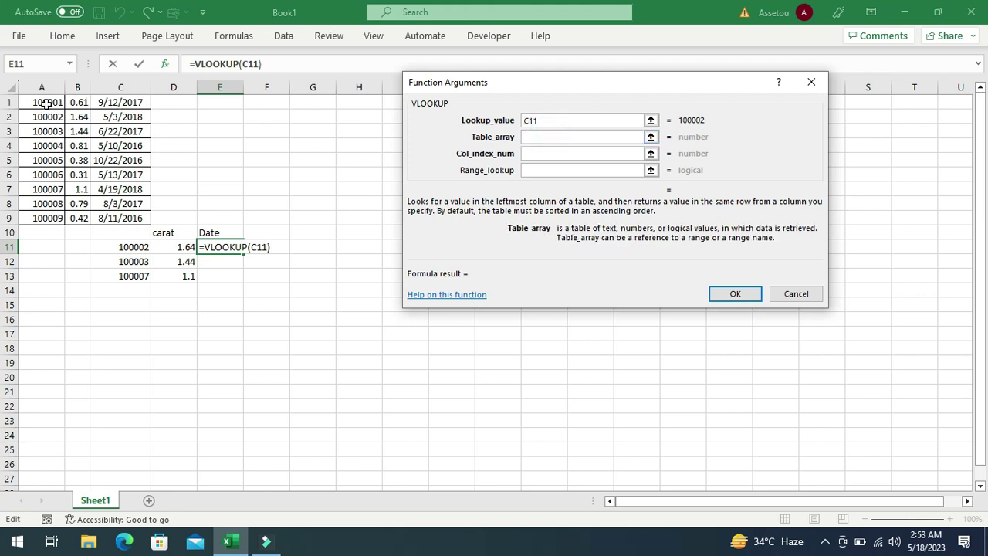
{"action": "left_click_drag", "start_coordinate": [46, 102], "coordinate": [108, 231]}
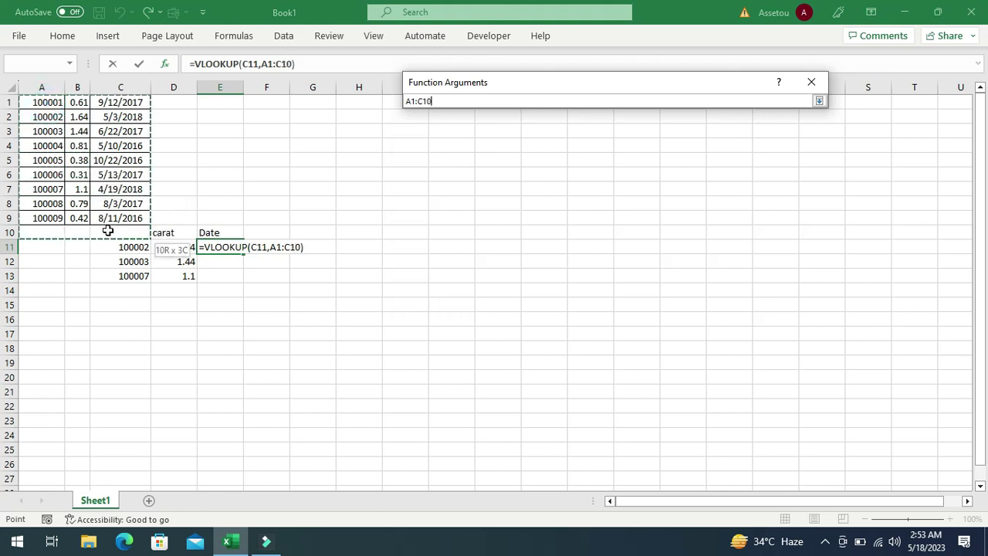
{"action": "left_click_drag", "start_coordinate": [108, 231], "coordinate": [104, 218]}
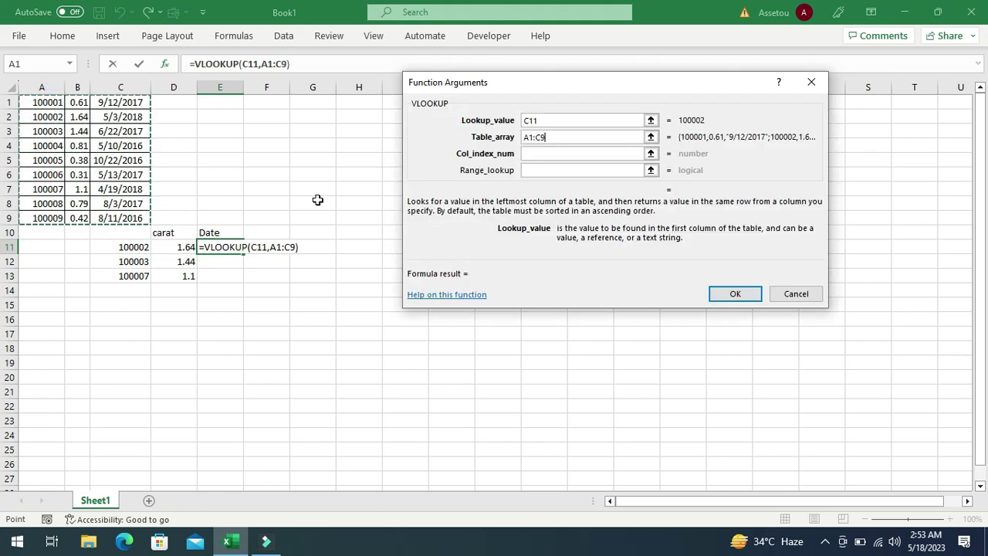
{"action": "left_click", "coordinate": [533, 153]}
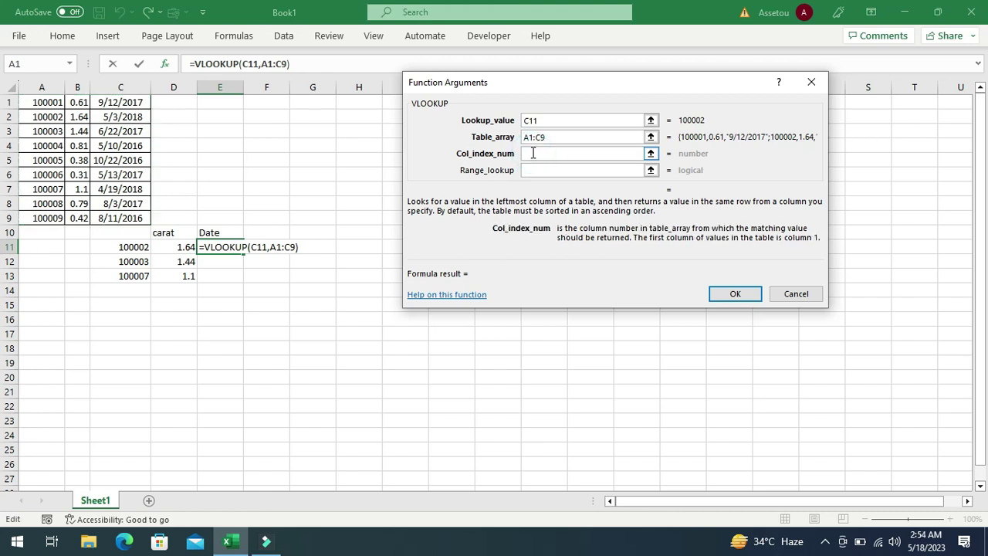
{"action": "type", "text": "3"}
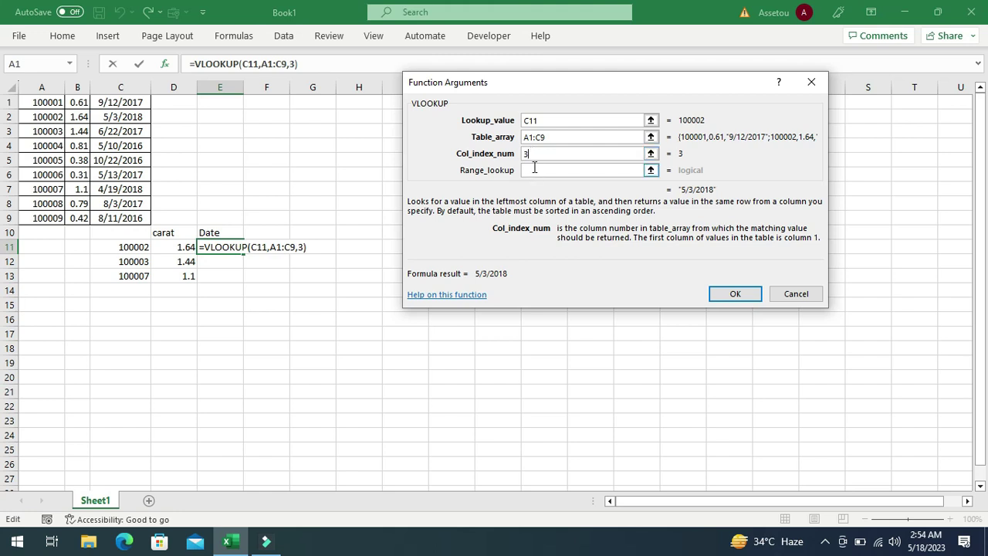
{"action": "left_click", "coordinate": [534, 169]}
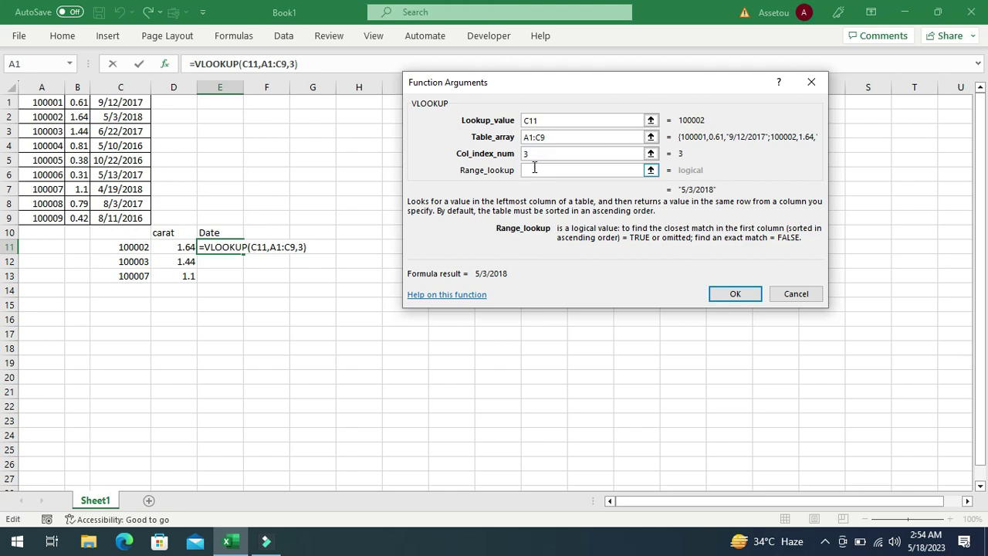
{"action": "type", "text": "FALSE"}
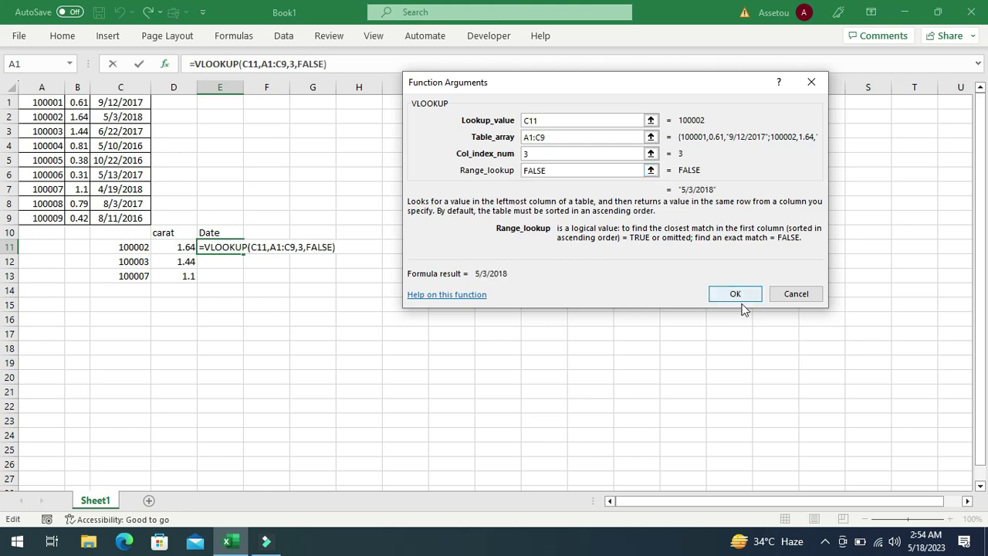
{"action": "left_click", "coordinate": [735, 294]}
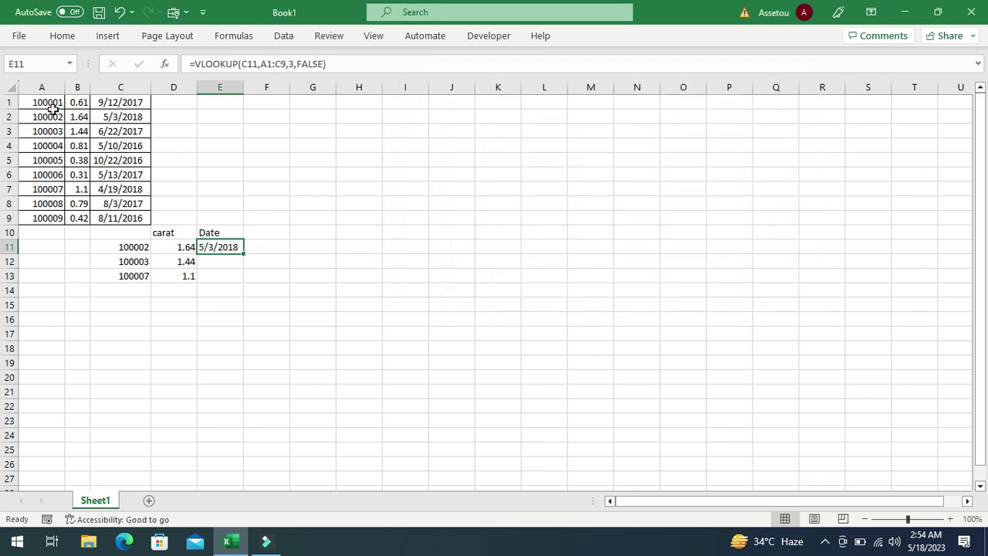
Start a VLOOKUP formula in E12 with C12 as the lookup value.
{"action": "left_click", "coordinate": [208, 265]}
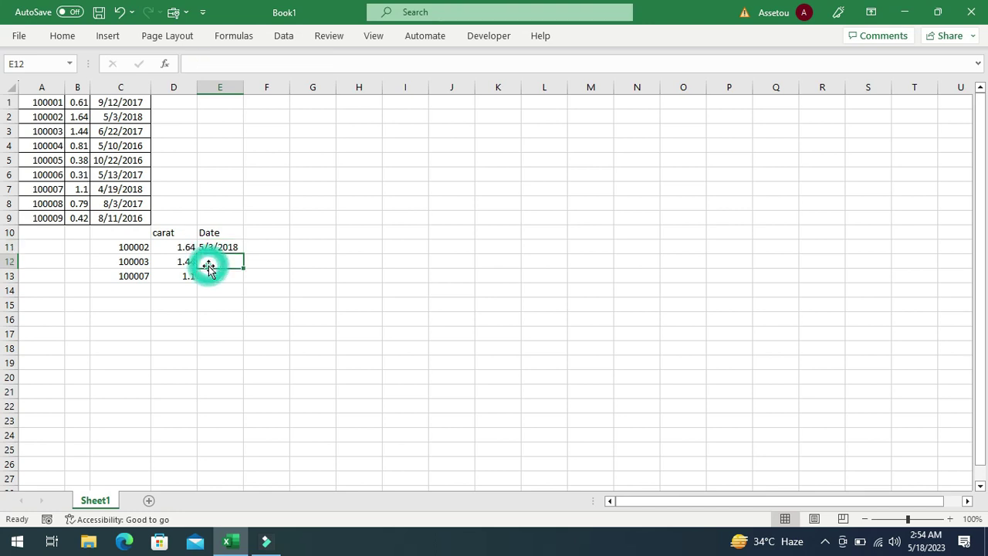
{"action": "type", "text": "=VL"}
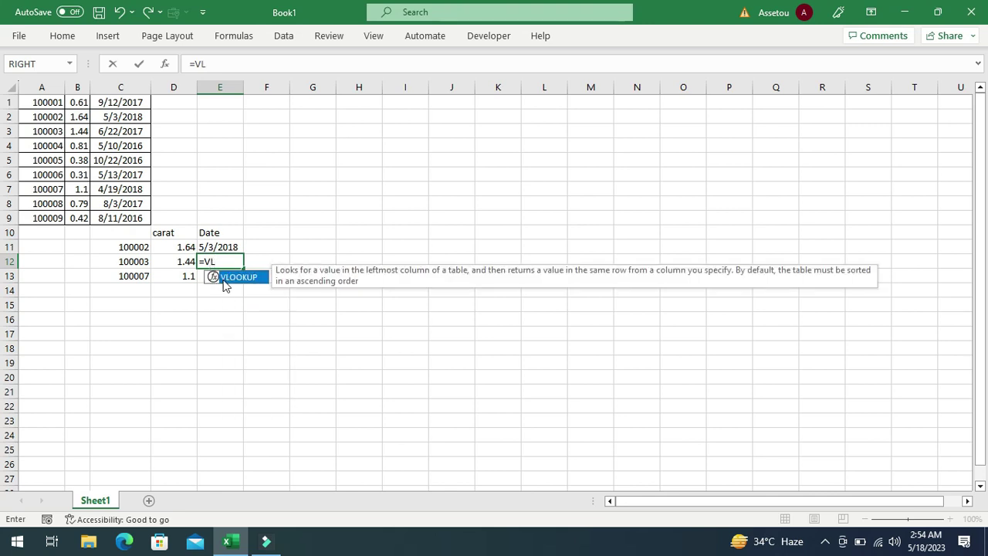
{"action": "double_click", "coordinate": [233, 279]}
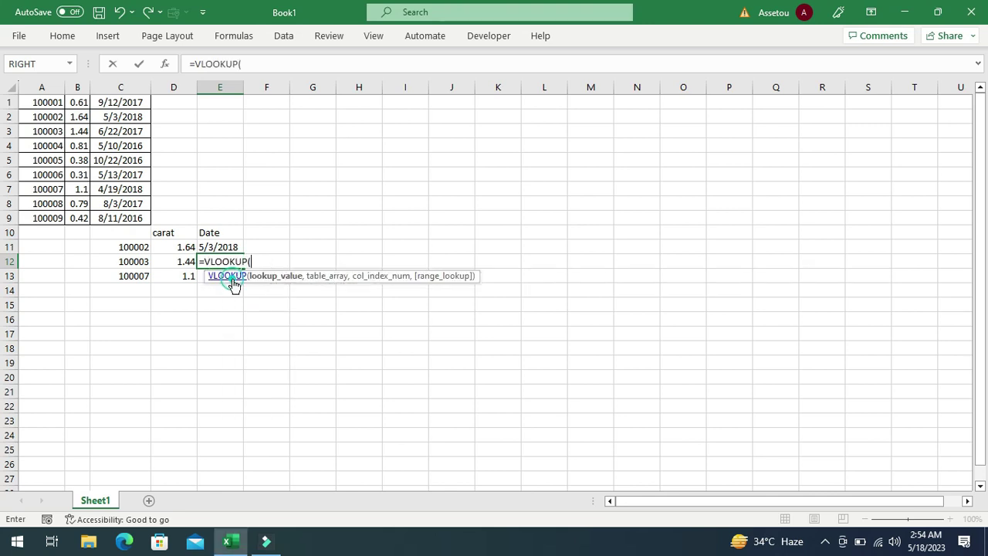
{"action": "left_click", "coordinate": [166, 65]}
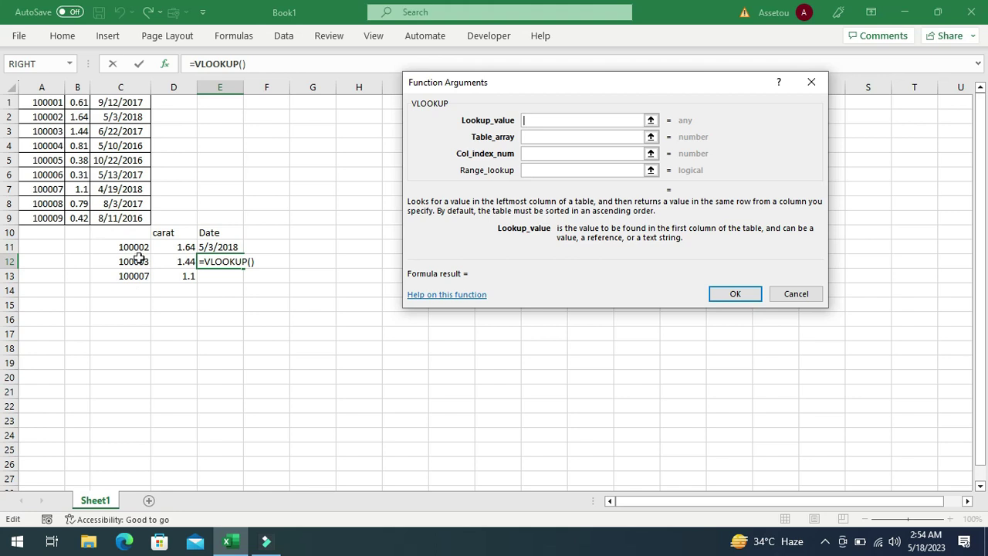
{"action": "left_click", "coordinate": [139, 258]}
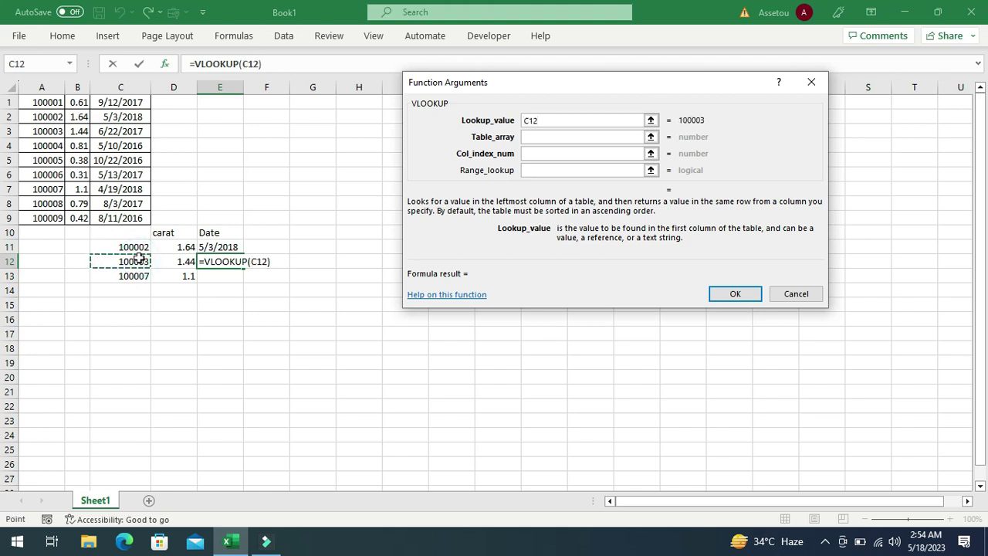
{"action": "type", "text": ","}
{"action": "key", "text": "BackSpace"}
Finish E12's VLOOKUP with table A1:C9, column 3 and FALSE, showing 6/22/2017.
{"action": "key", "text": "Tab"}
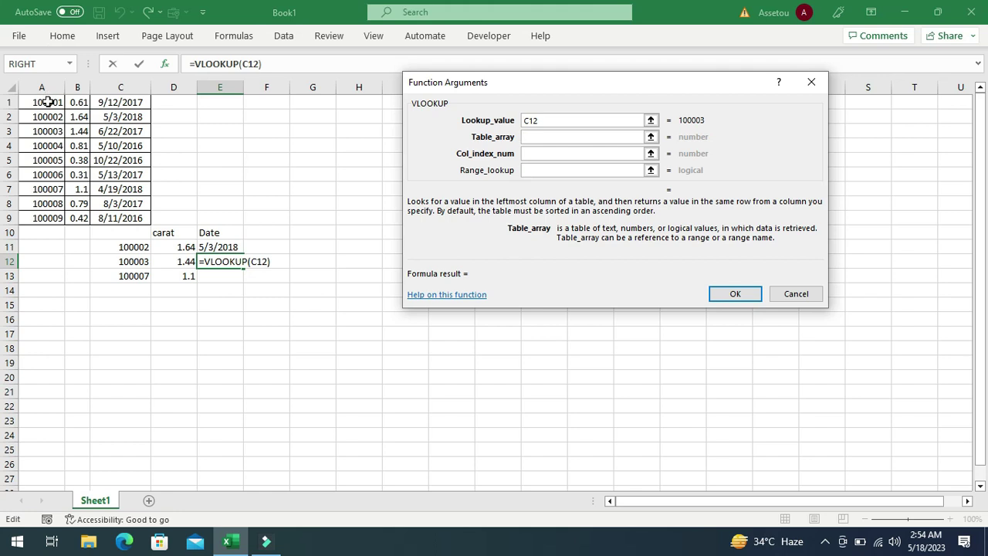
{"action": "left_click_drag", "start_coordinate": [48, 102], "coordinate": [125, 223]}
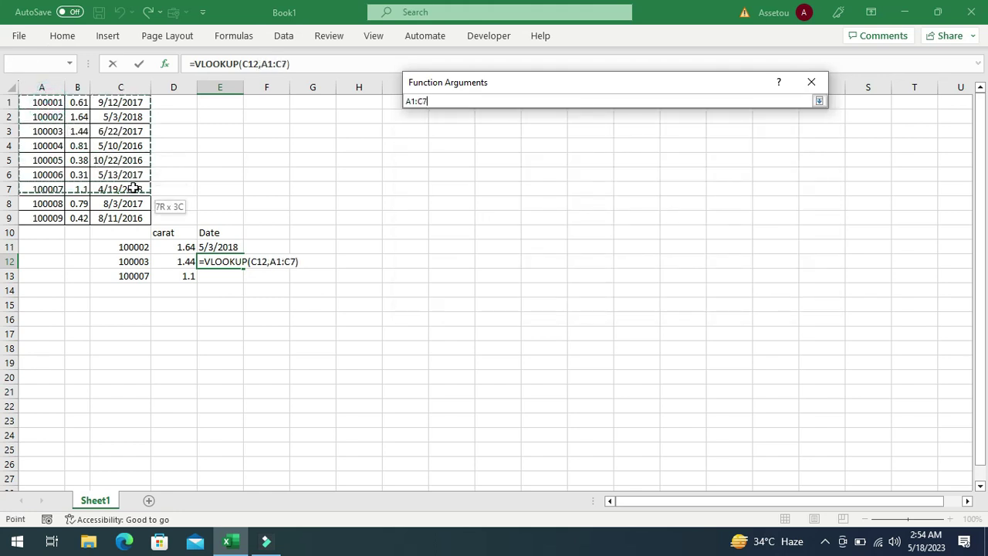
{"action": "left_click_drag", "start_coordinate": [124, 223], "coordinate": [122, 220]}
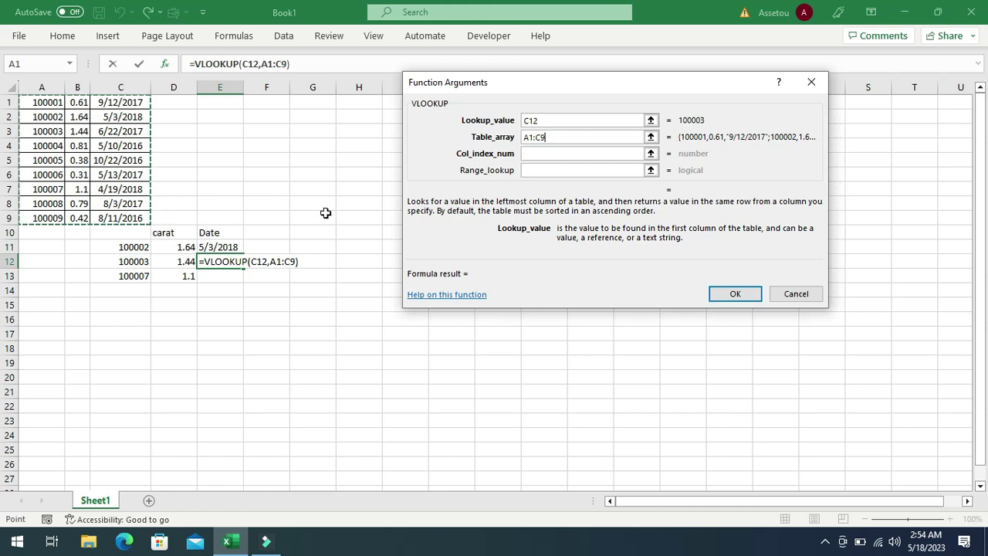
{"action": "key", "text": "Tab"}
{"action": "type", "text": "3"}
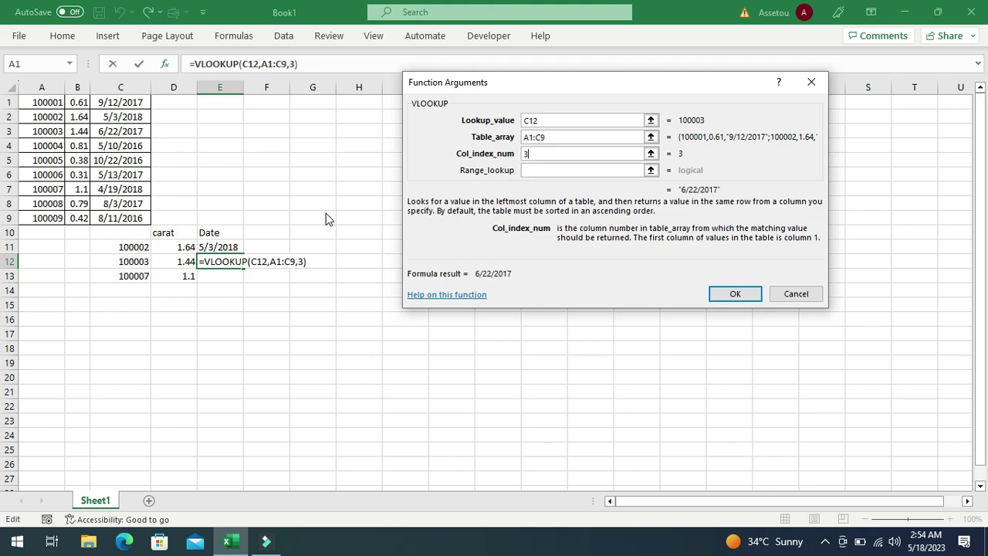
{"action": "key", "text": "Tab"}
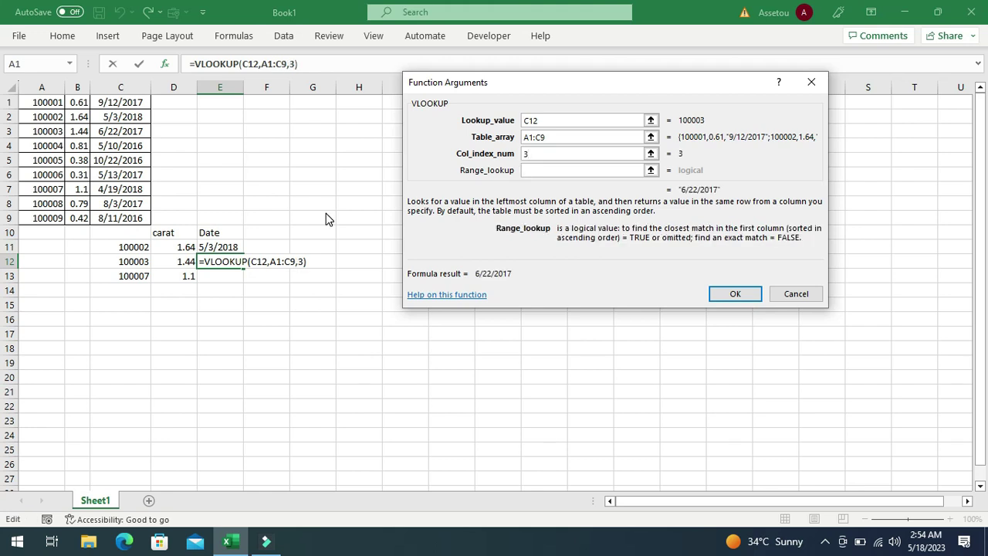
{"action": "type", "text": "FALSE"}
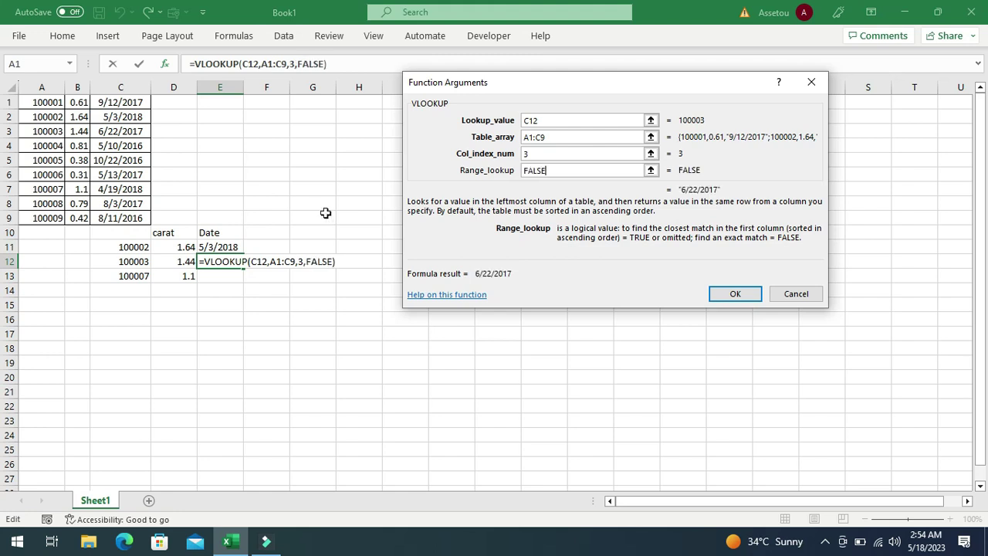
{"action": "left_click", "coordinate": [729, 300]}
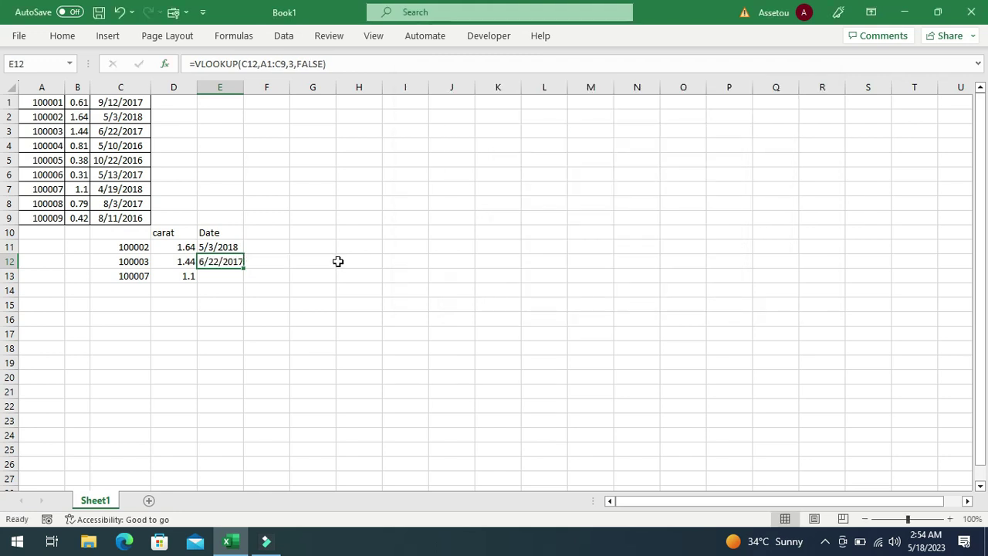
Start a VLOOKUP formula in E13 with C13 as the lookup value.
{"action": "left_click", "coordinate": [228, 276]}
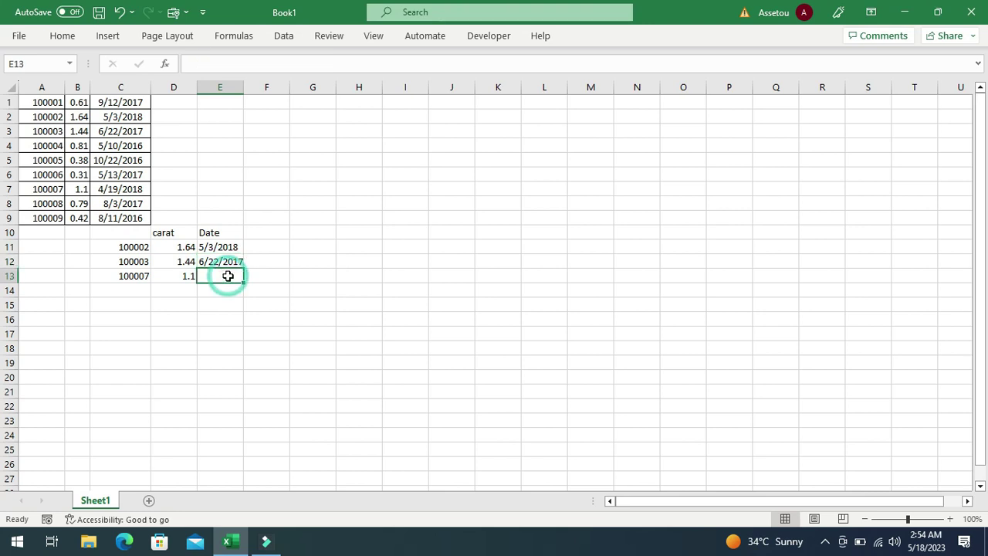
{"action": "type", "text": "=V"}
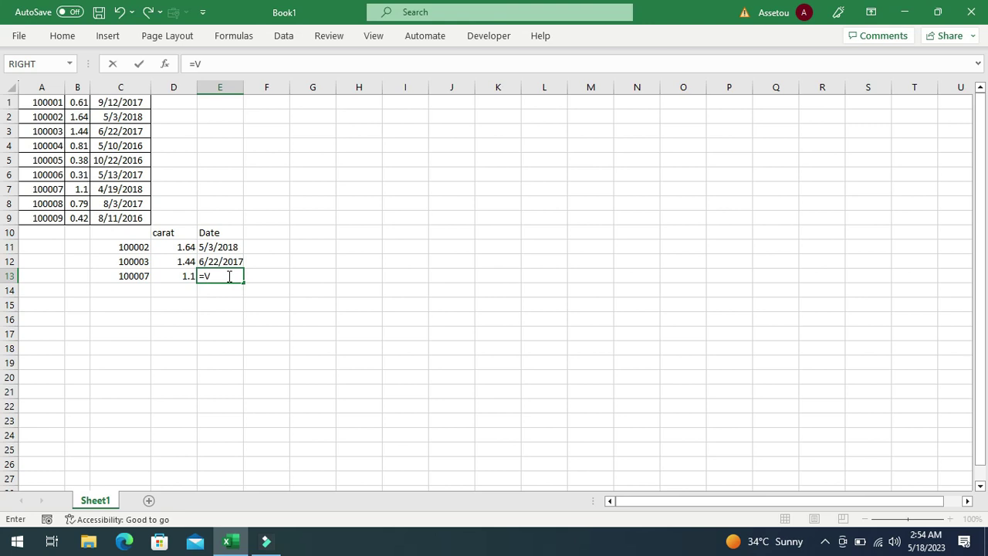
{"action": "type", "text": "L"}
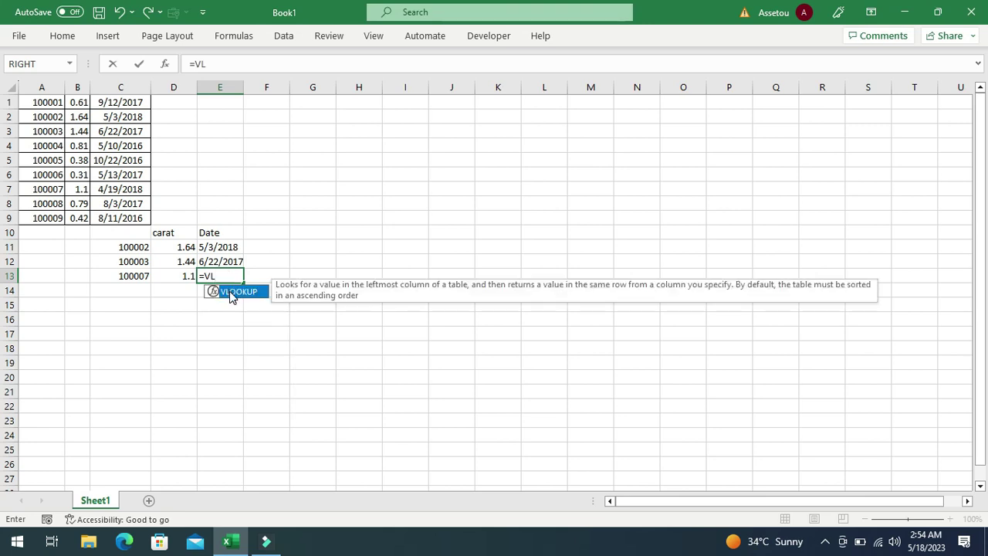
{"action": "double_click", "coordinate": [230, 293]}
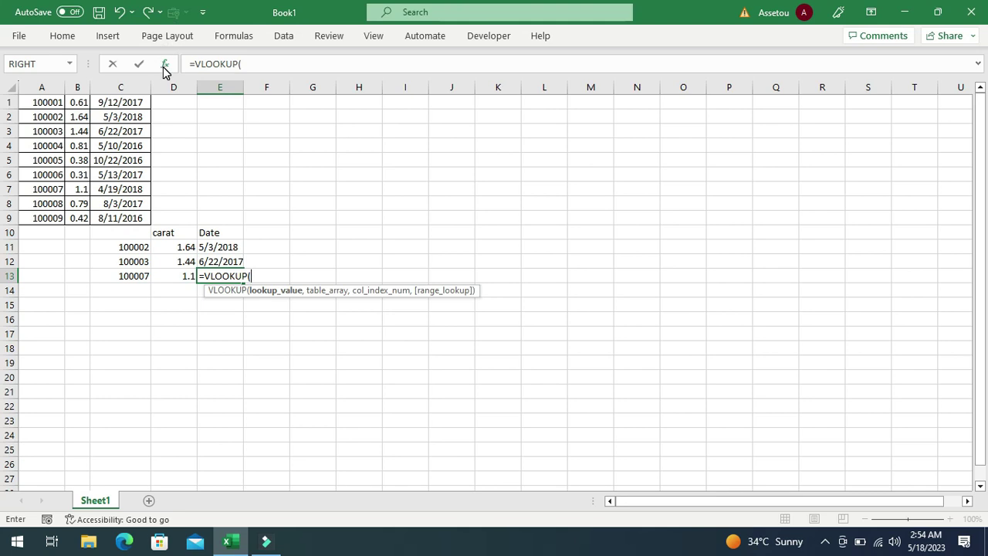
{"action": "left_click", "coordinate": [162, 65]}
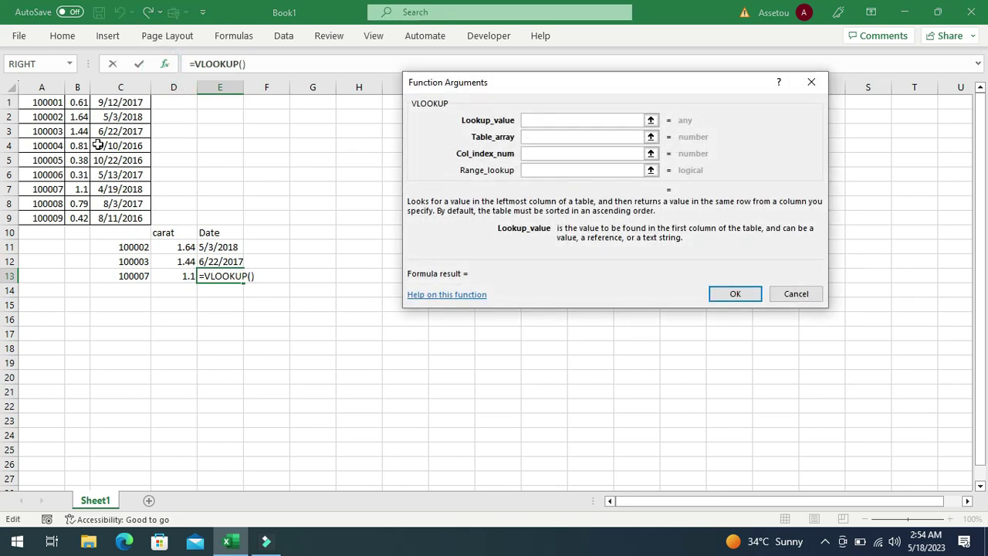
{"action": "left_click", "coordinate": [122, 278]}
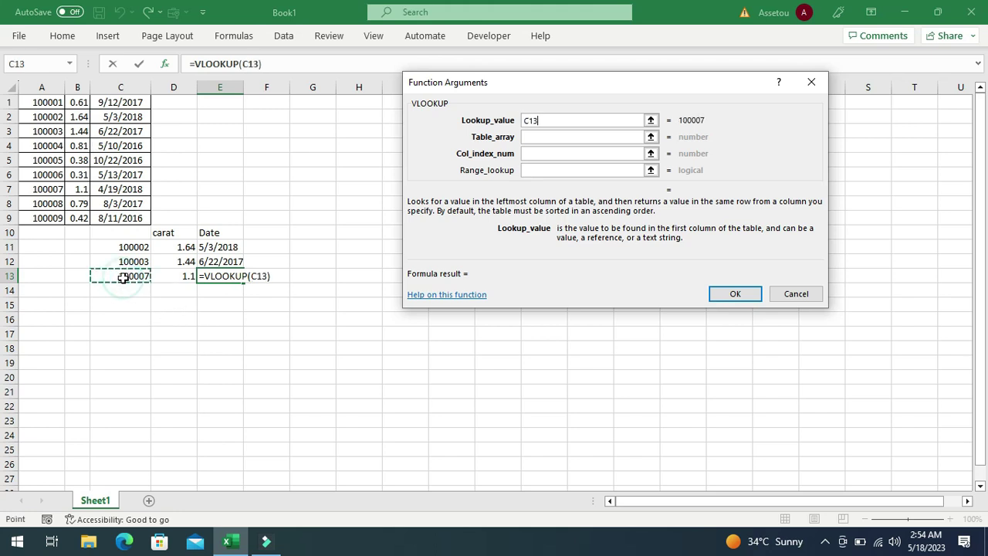
Finish E13's VLOOKUP with table A1:C9, column 3 and FALSE, showing 4/19/2018.
{"action": "key", "text": "Tab"}
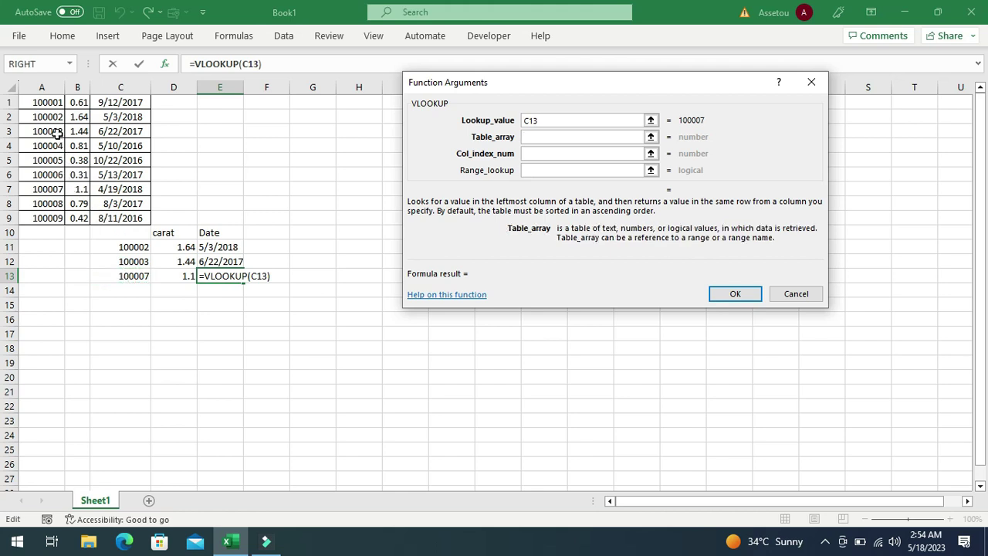
{"action": "mouse_move", "coordinate": [49, 102]}
{"action": "left_mouse_down"}
{"action": "mouse_move", "coordinate": [142, 198]}
{"action": "mouse_move", "coordinate": [142, 213]}
{"action": "left_mouse_up"}
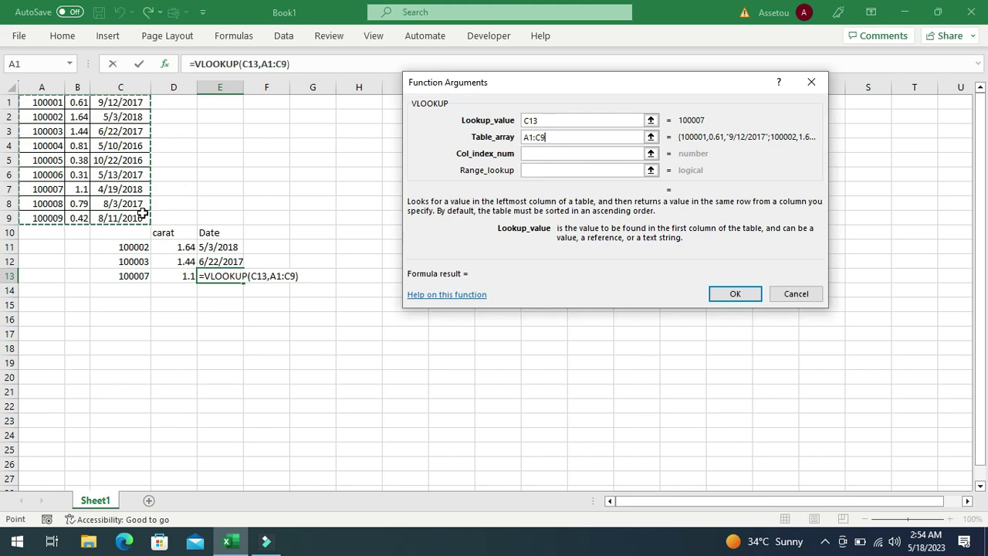
{"action": "key", "text": "Tab"}
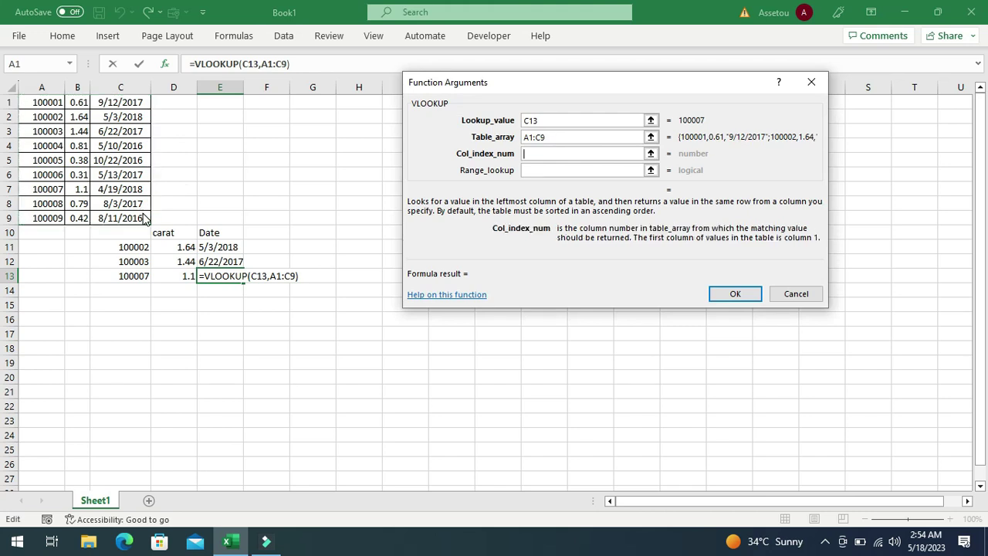
{"action": "type", "text": "3"}
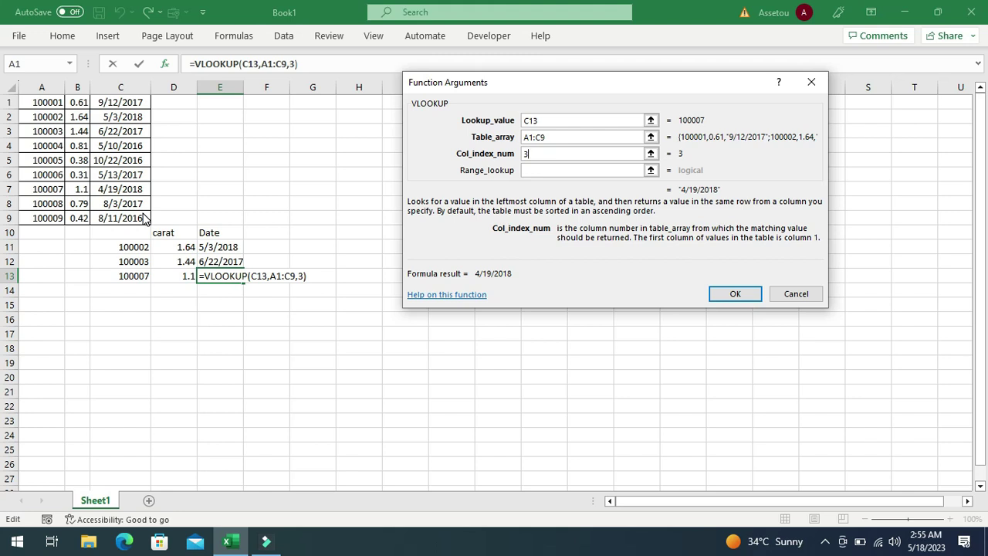
{"action": "key", "text": "Tab"}
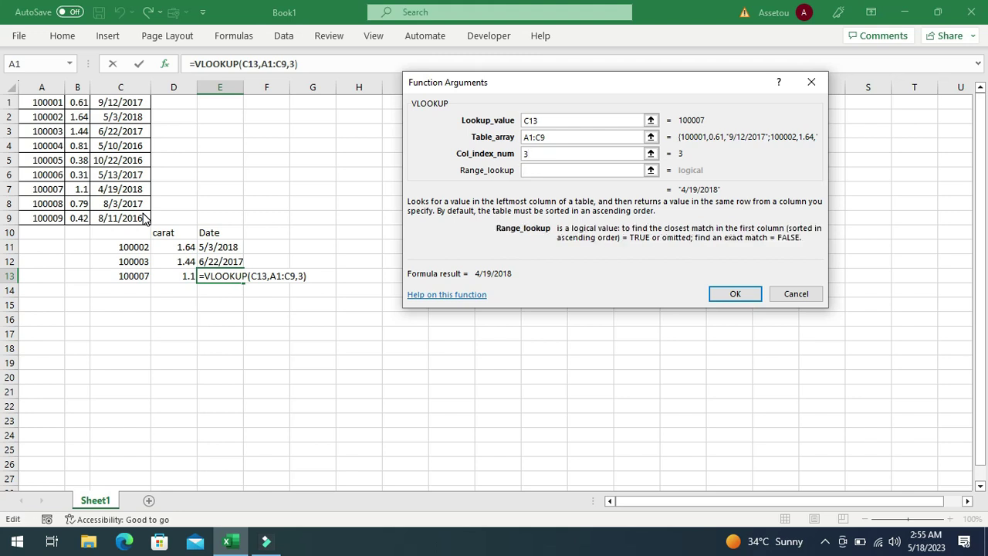
{"action": "type", "text": "F"}
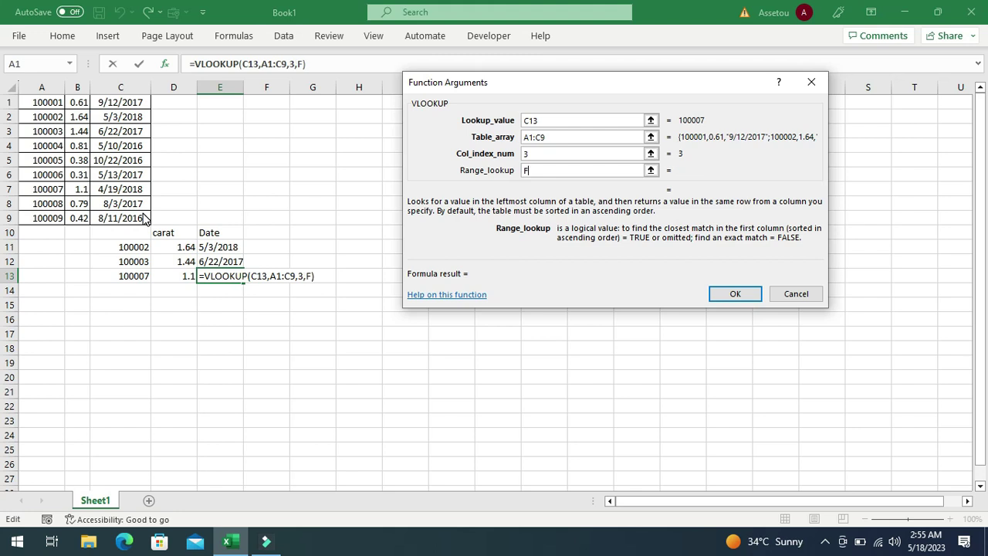
{"action": "type", "text": "ALS"}
{"action": "type", "text": "E"}
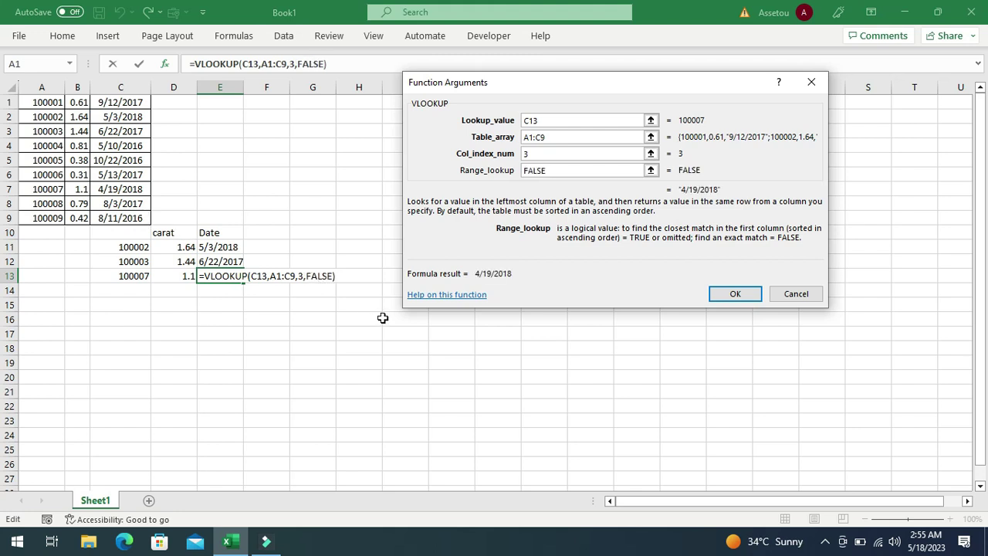
{"action": "left_click", "coordinate": [724, 301]}
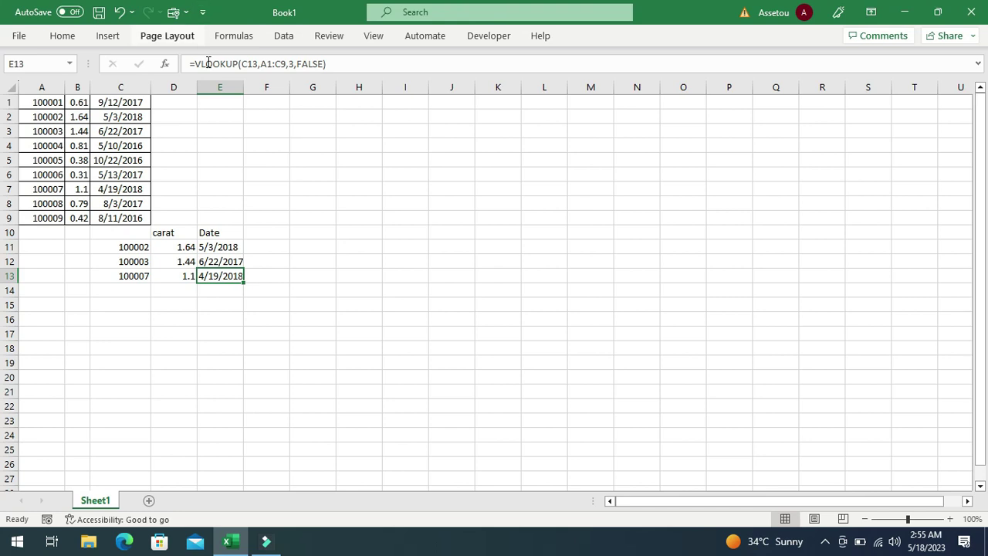
Autofit column E to fit the dates, then check the formula in E12.
{"action": "double_click", "coordinate": [246, 91]}
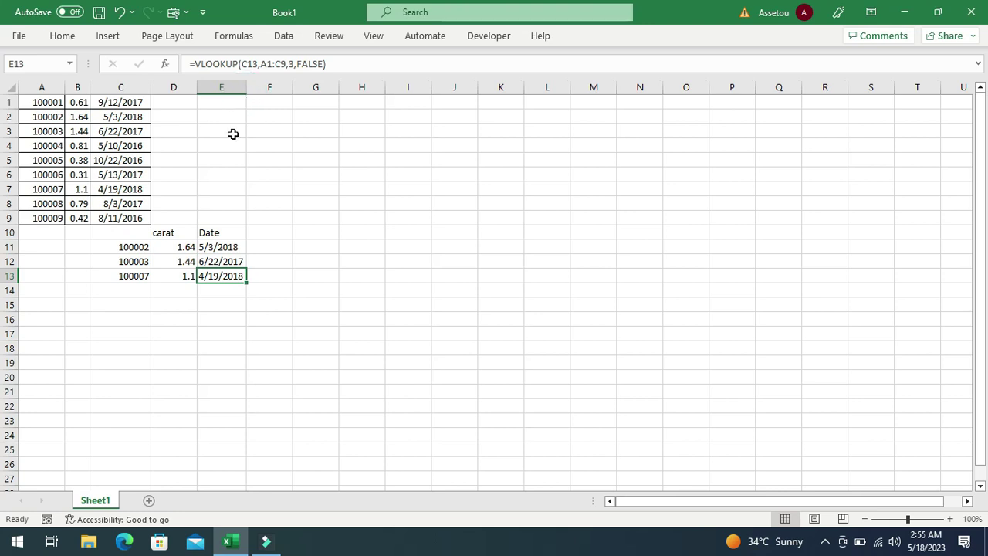
{"action": "left_click", "coordinate": [214, 189]}
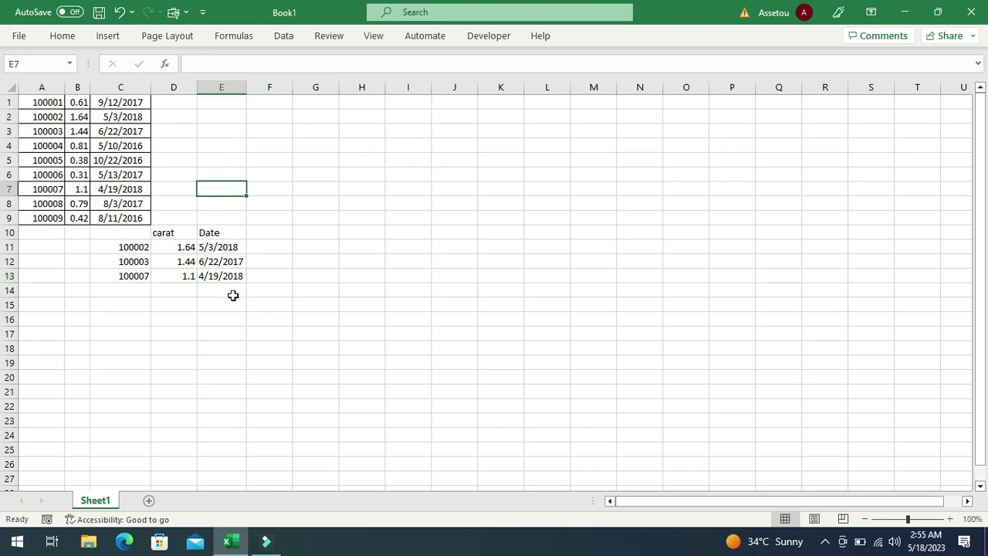
{"action": "left_click", "coordinate": [220, 263]}
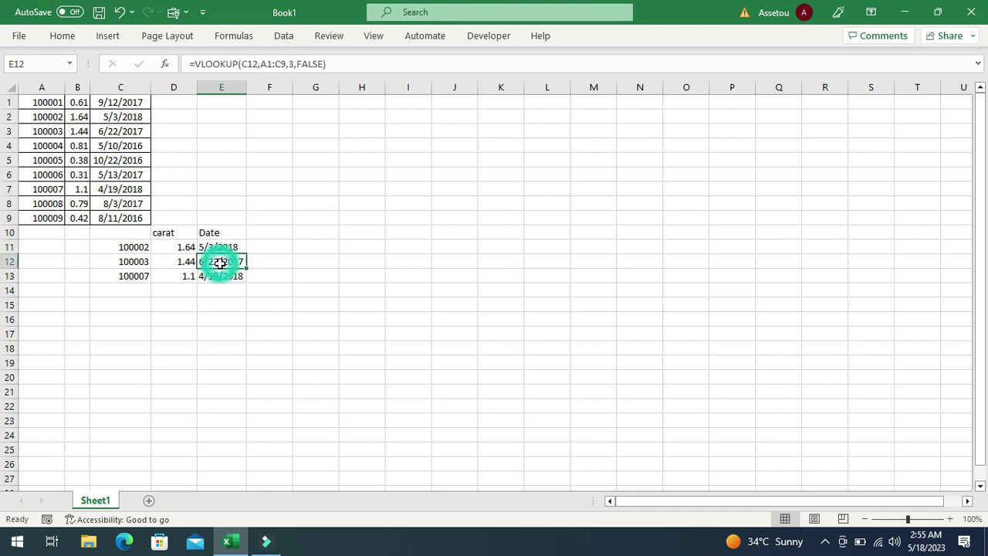